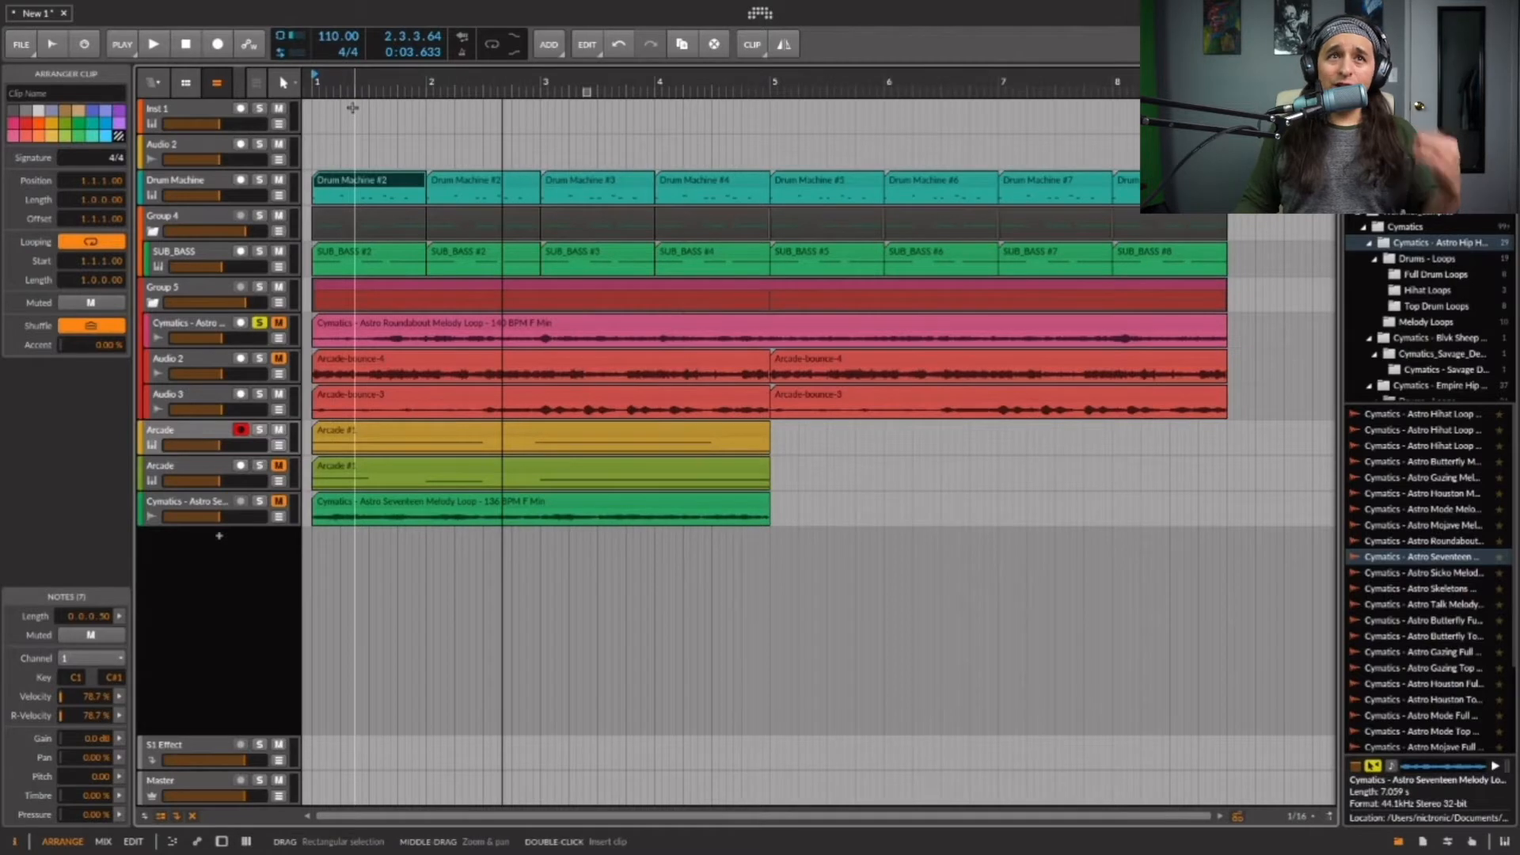
Step: Stop playback and open the Arcade instrument of the upper Arcade track, moving its window clear for viewing
key("space")
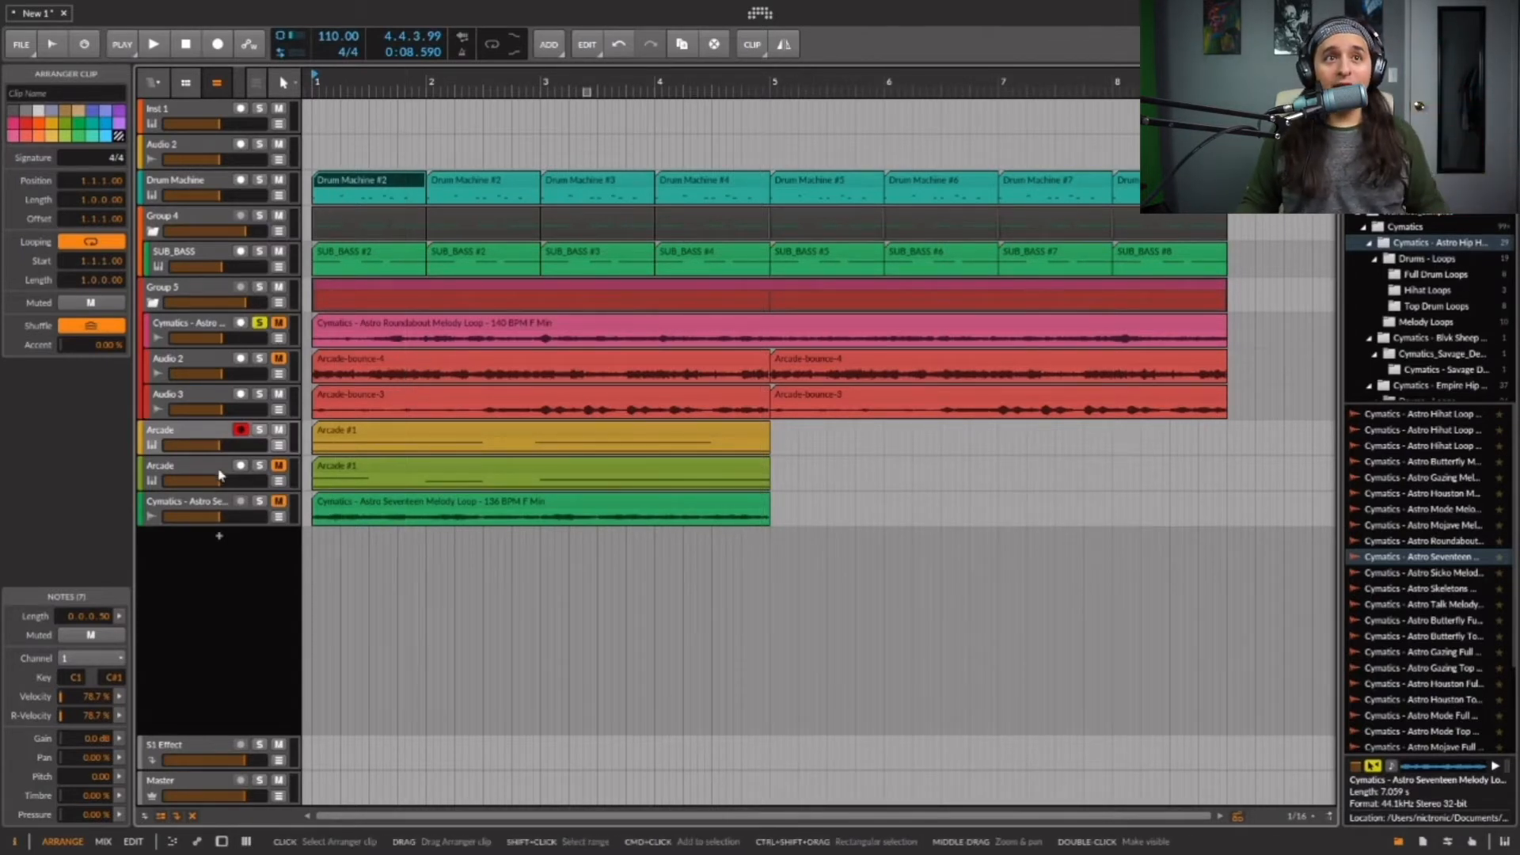
double_click(188, 443)
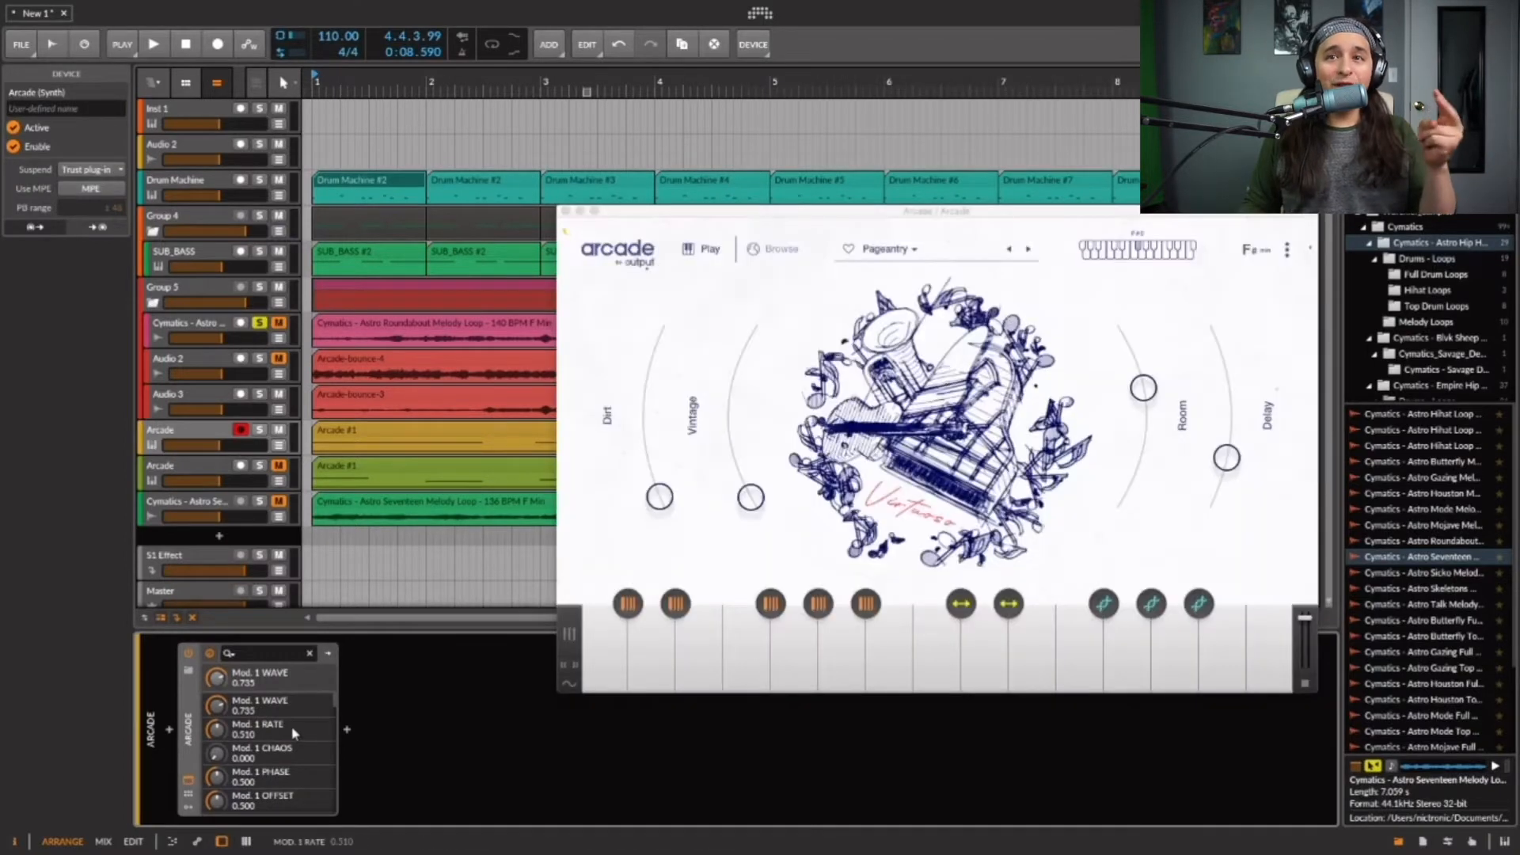
left_click_drag(942, 212, 871, 174)
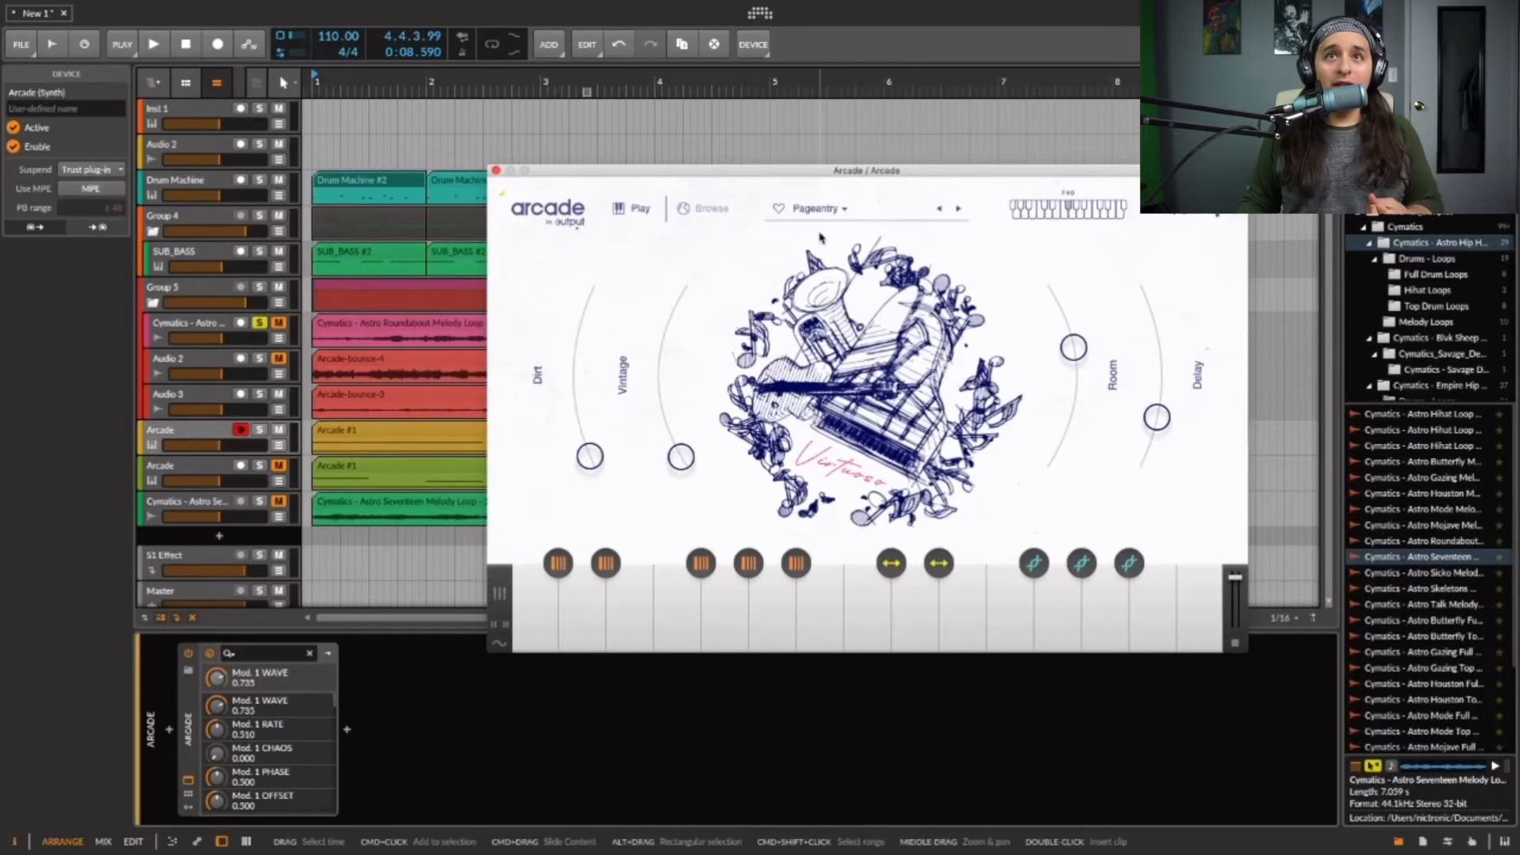
left_click(704, 208)
left_click(631, 208)
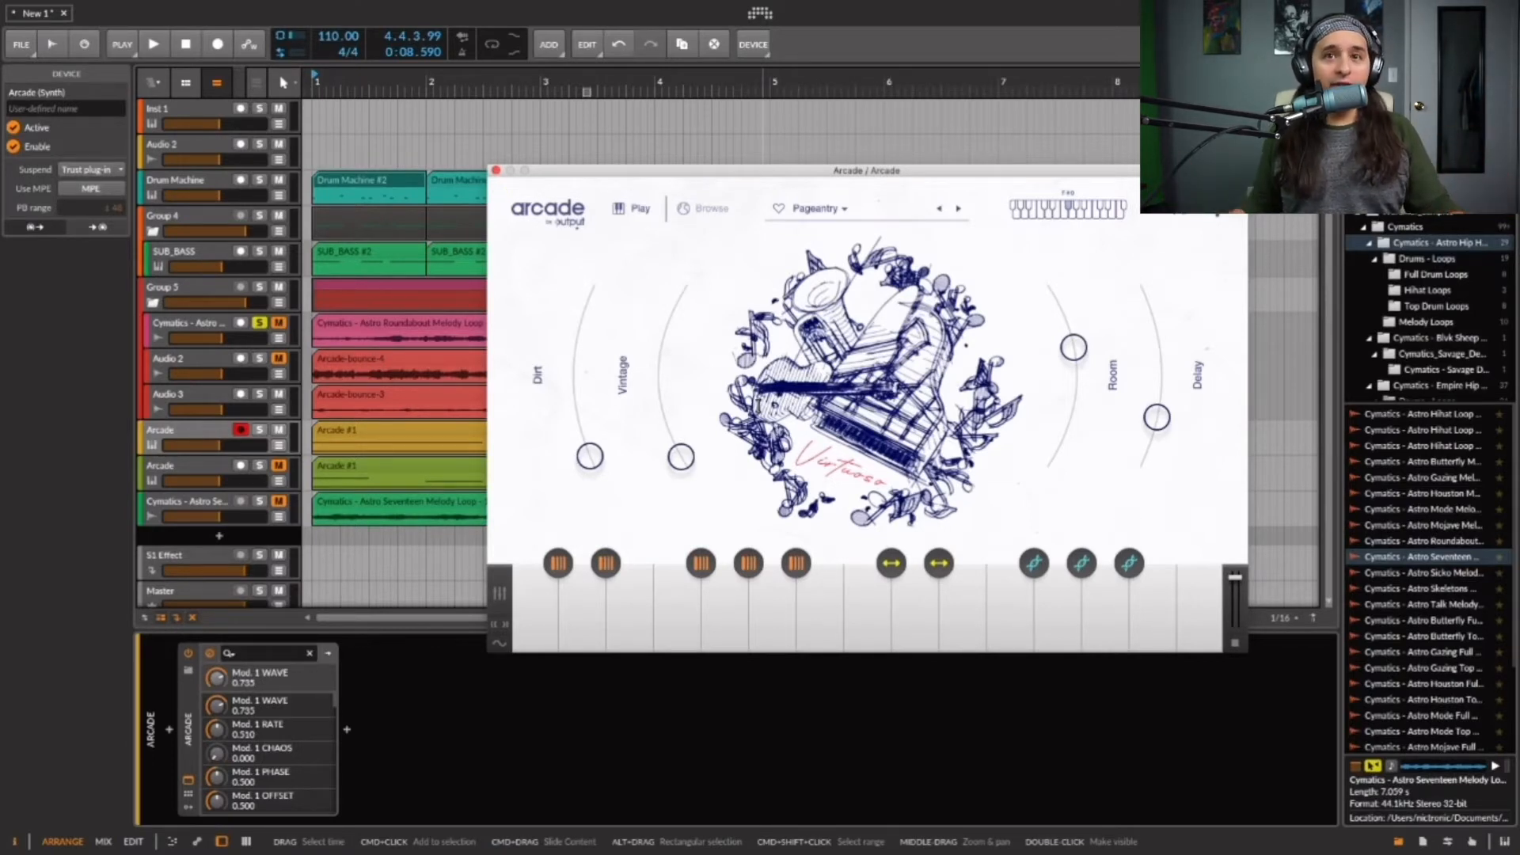
Step: Solo the upper Arcade track and audition the first loop of the Pageantry kit
left_click(261, 430)
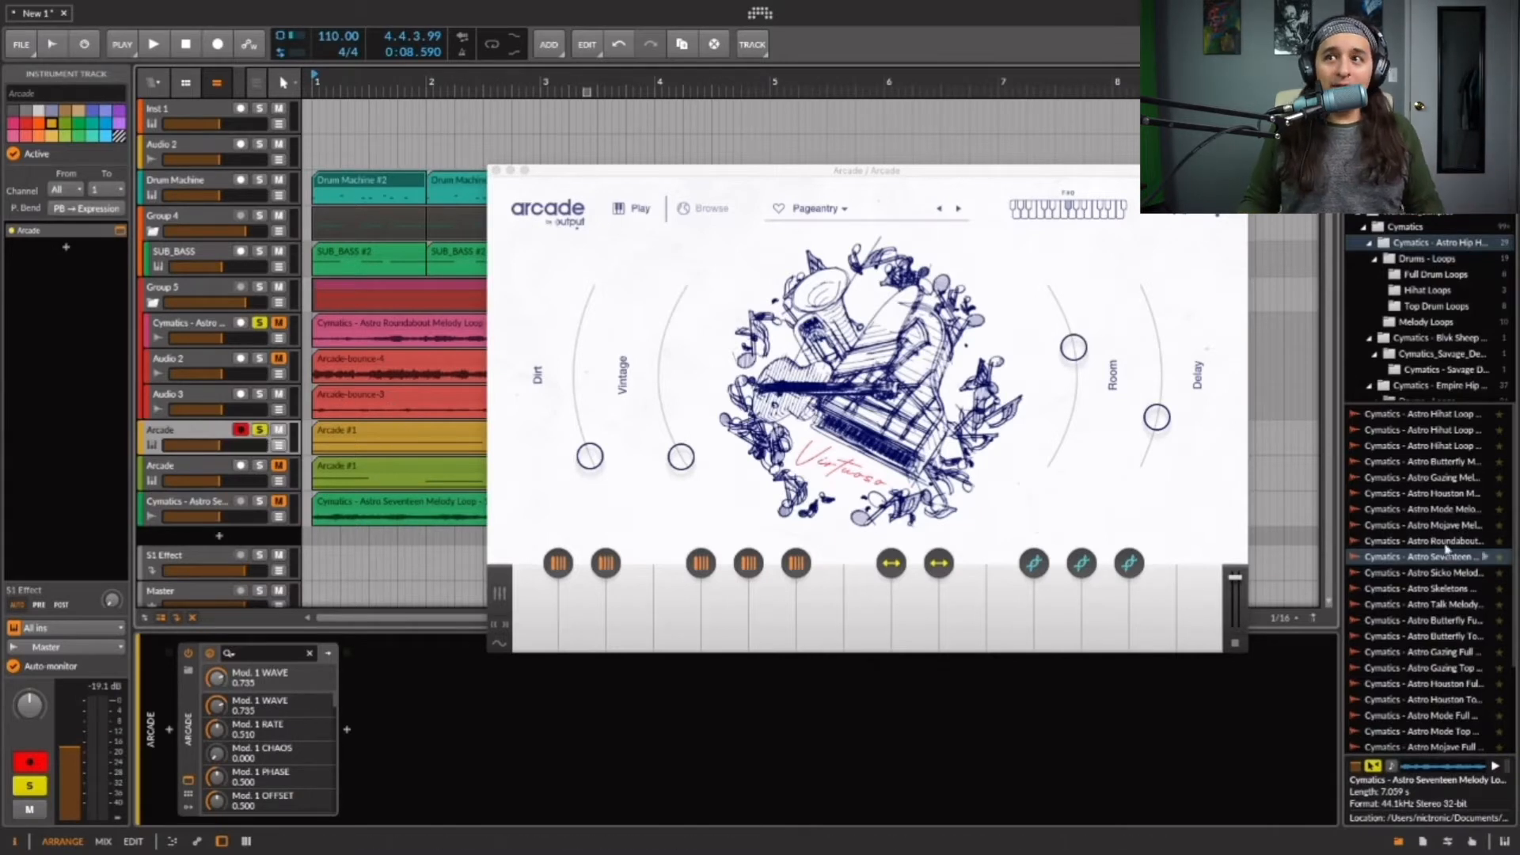
left_click(548, 610)
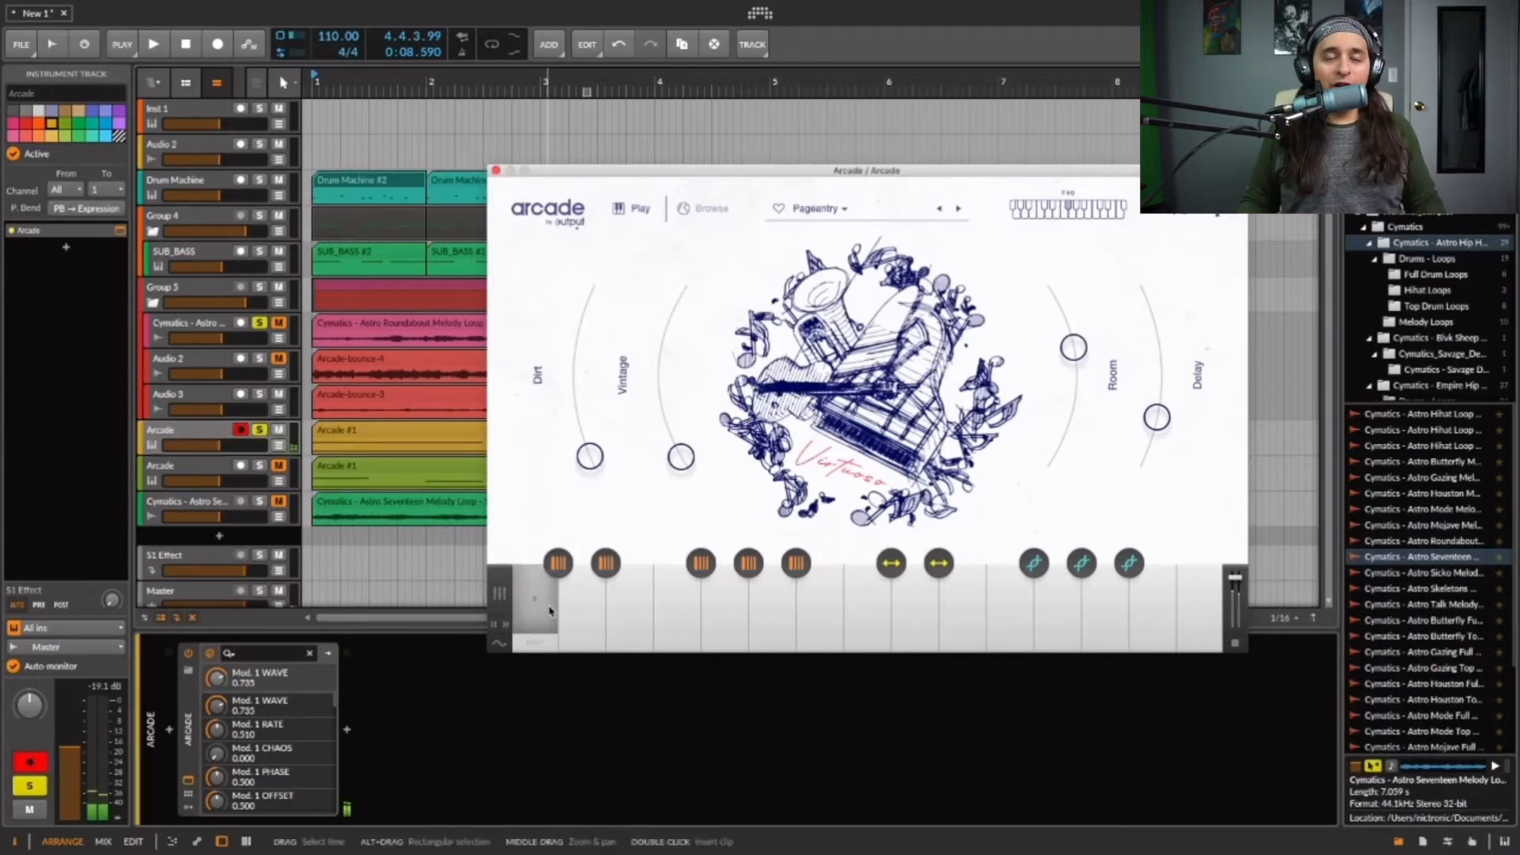
left_click(545, 609)
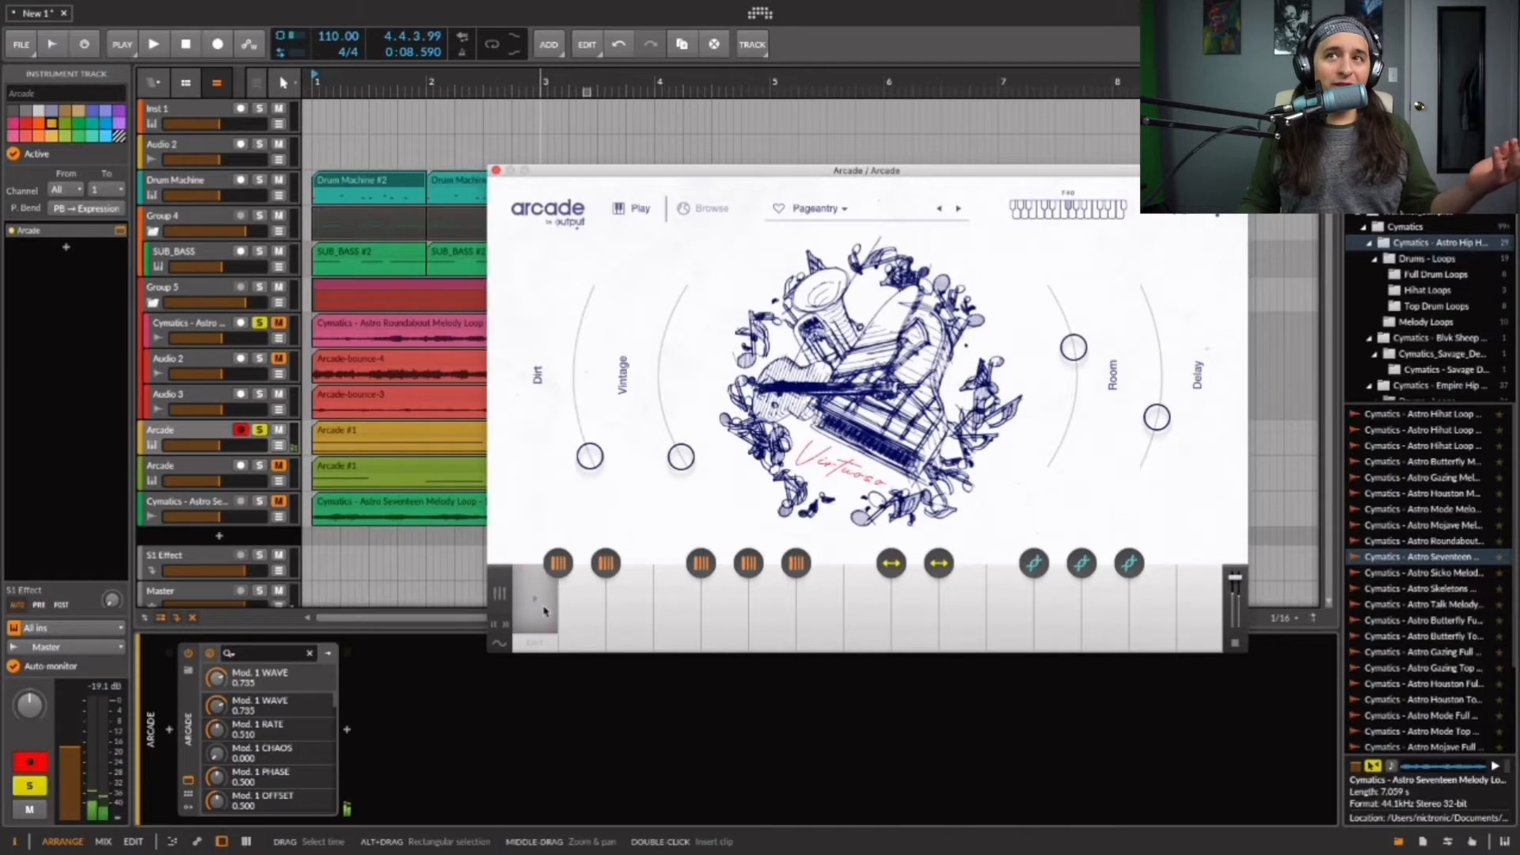
Step: Examine the Pageantry kit's session key options and its repeater, playhead and resequence modifier settings
left_click(1193, 216)
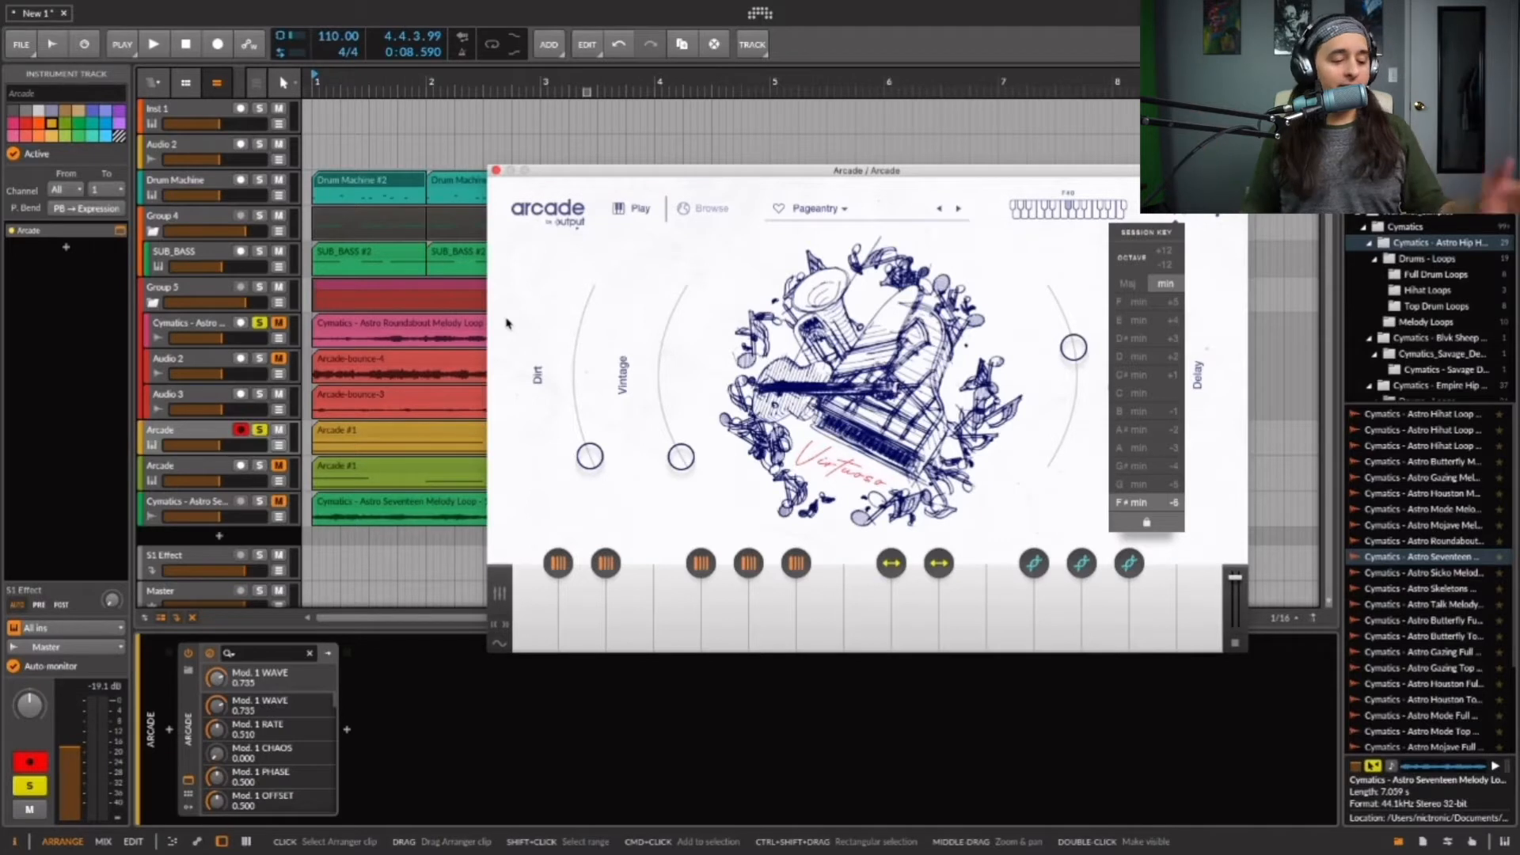
left_click(1022, 274)
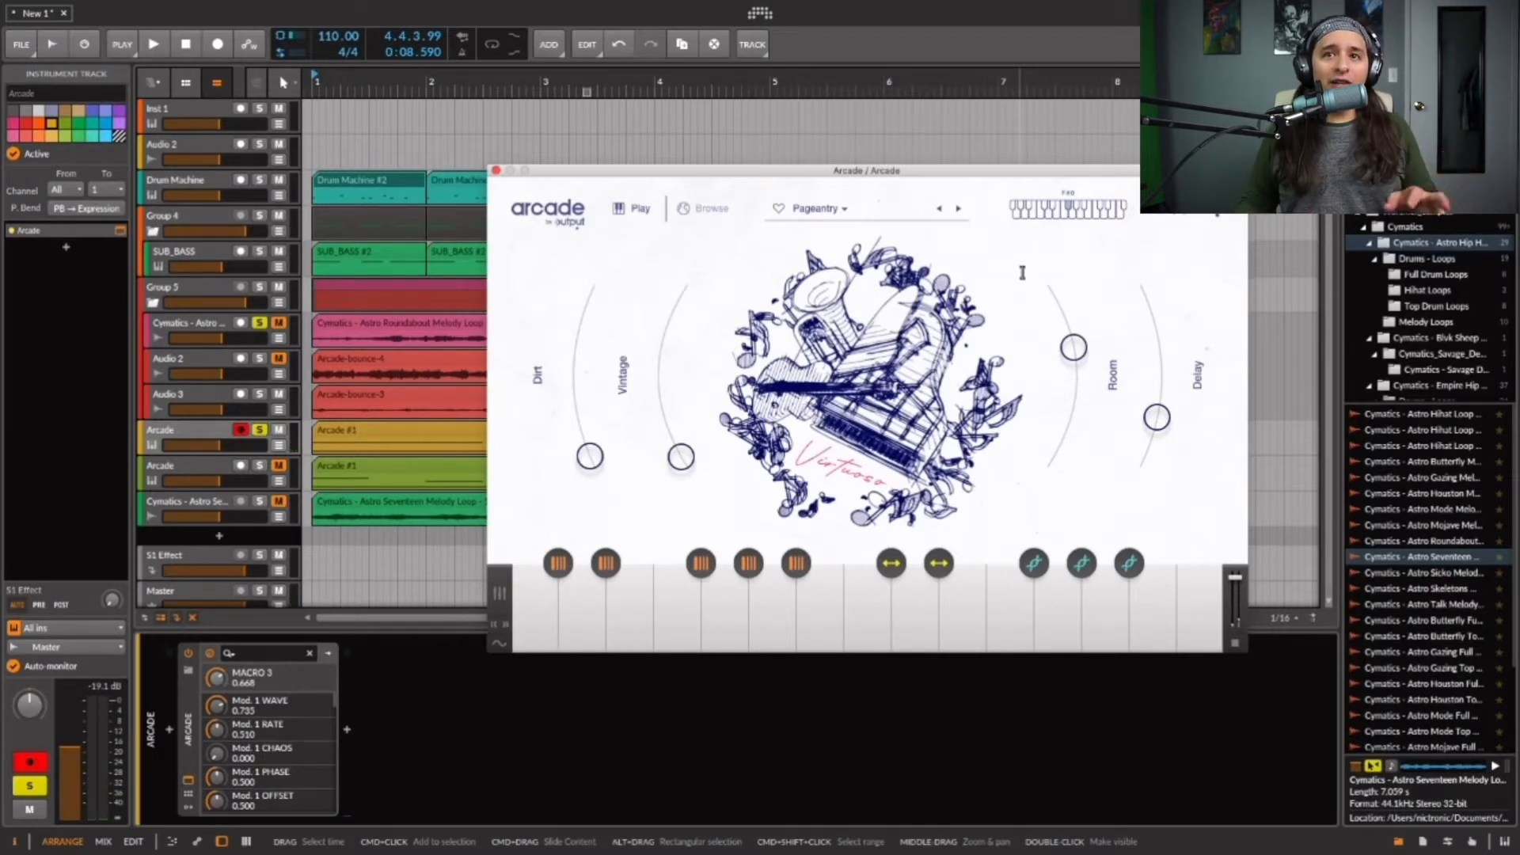
left_click(748, 587)
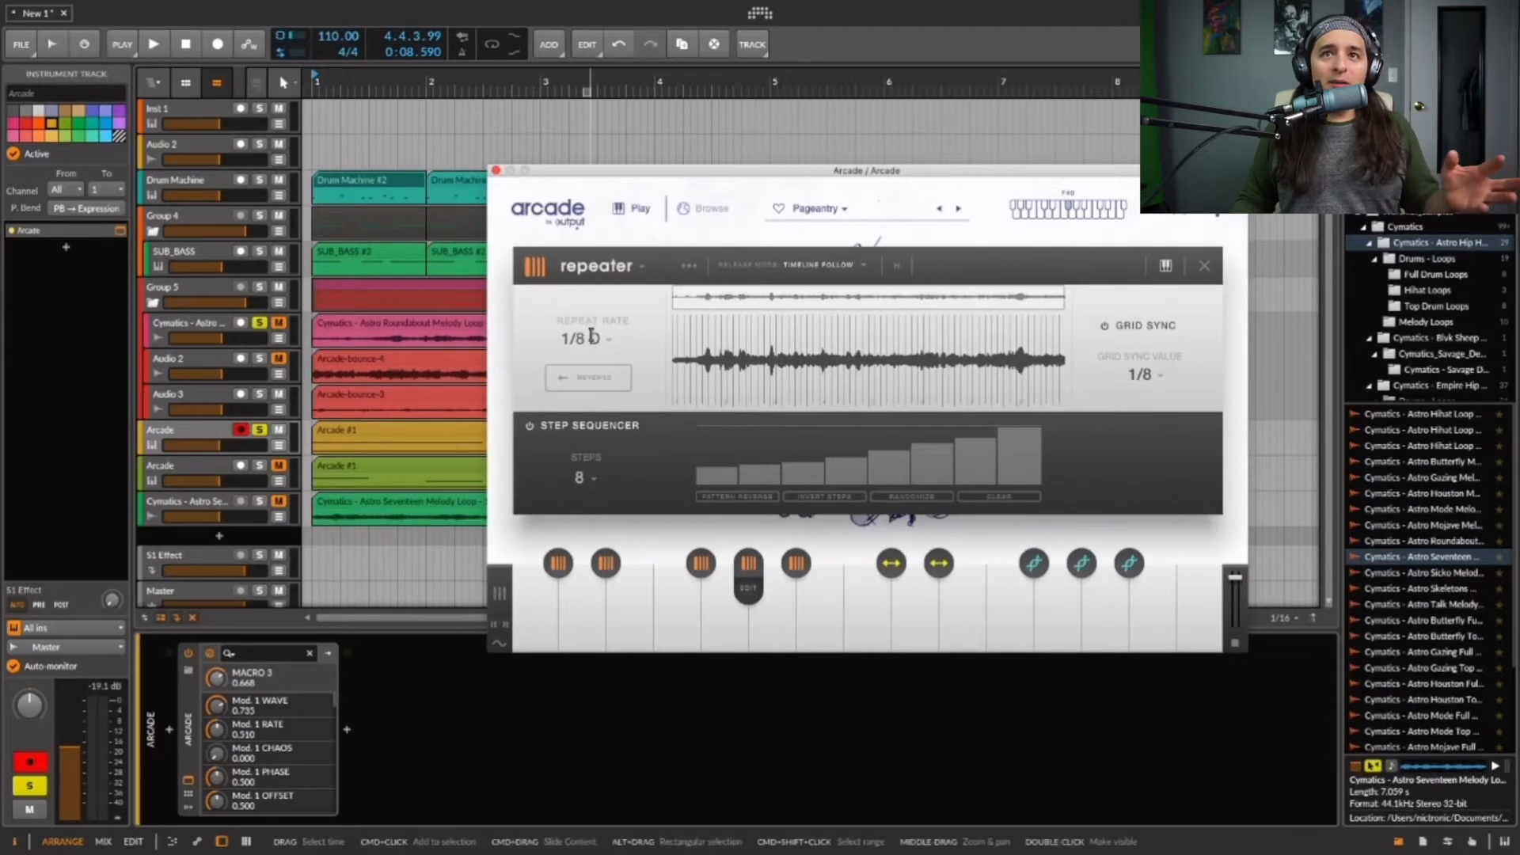
mouse_move(604, 564)
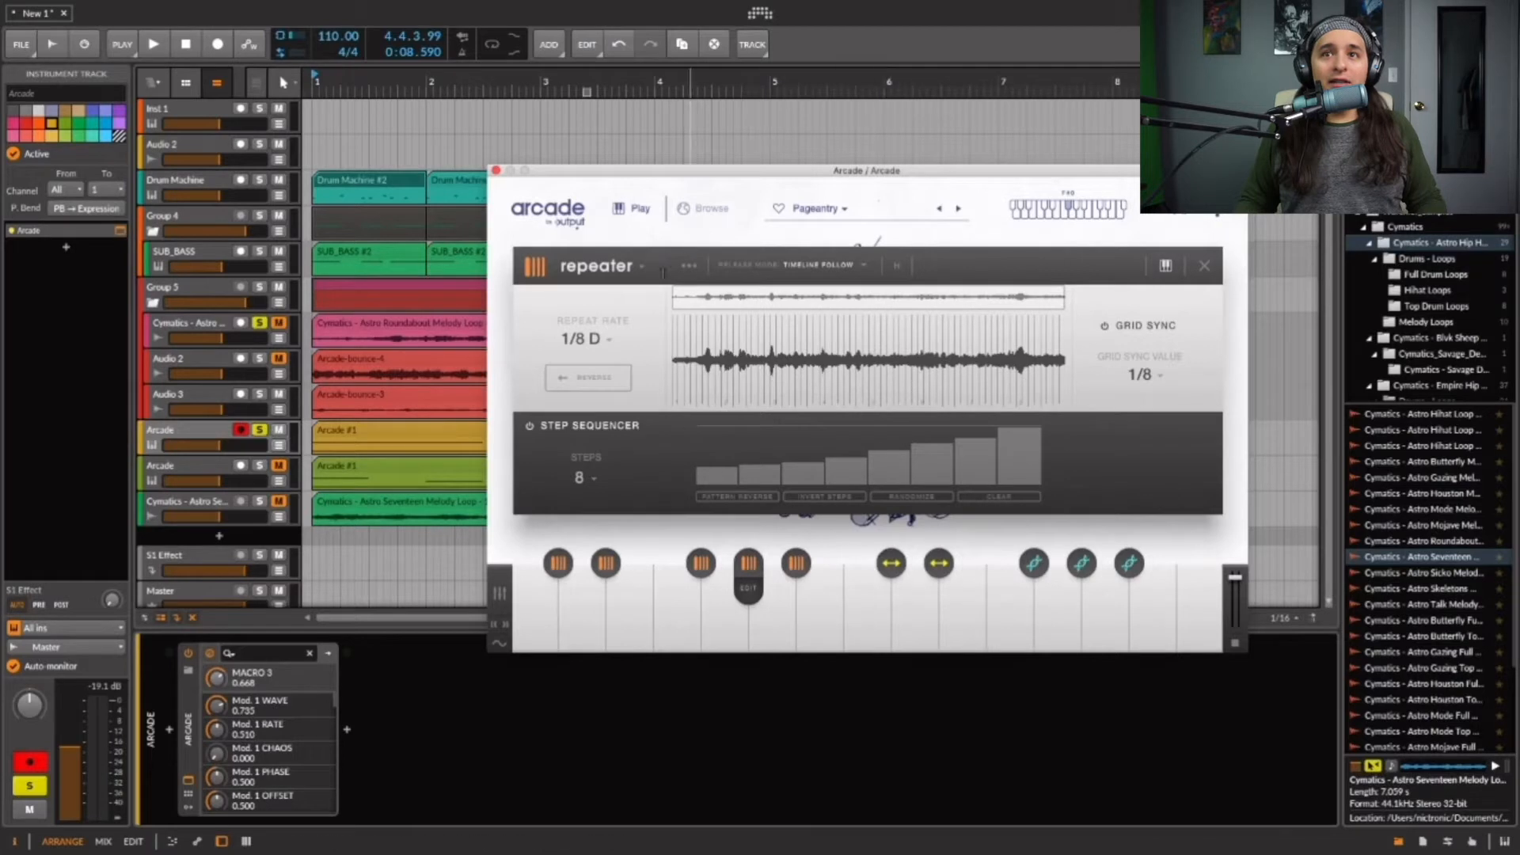
left_click(891, 587)
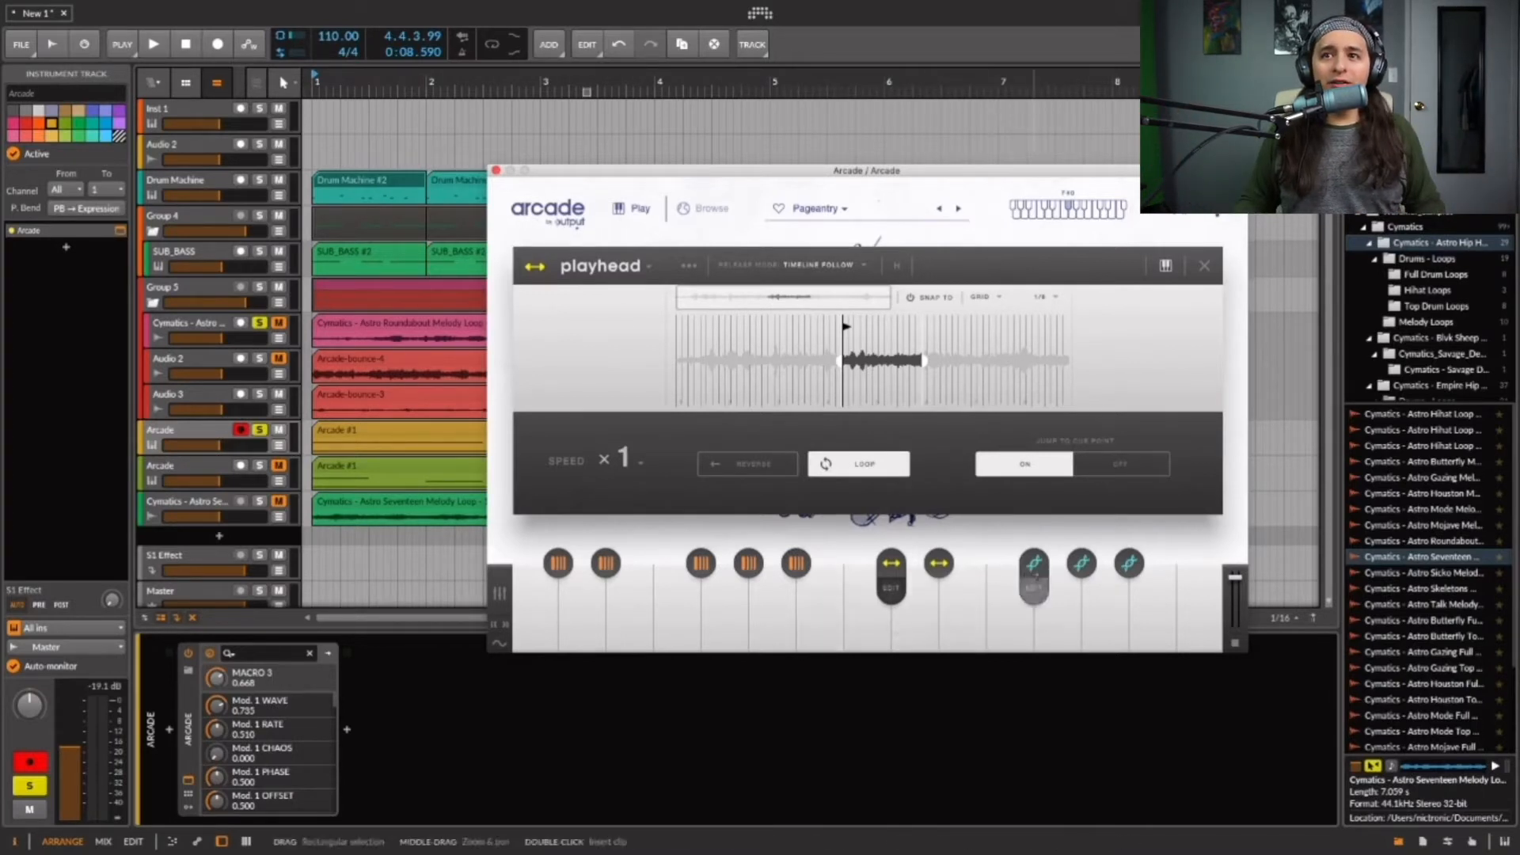
left_click(1034, 590)
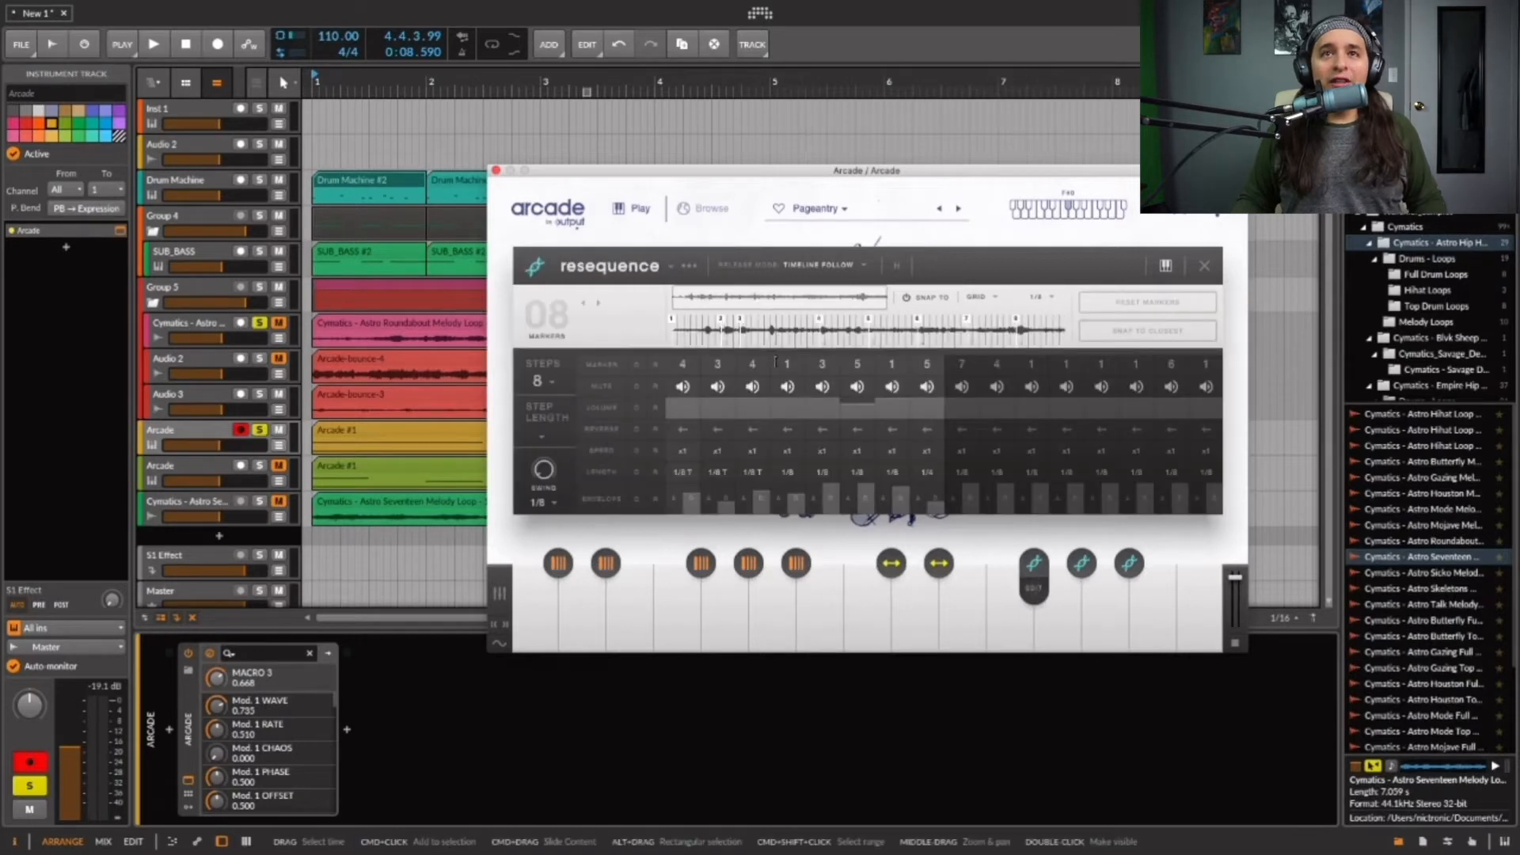
left_click(1034, 564)
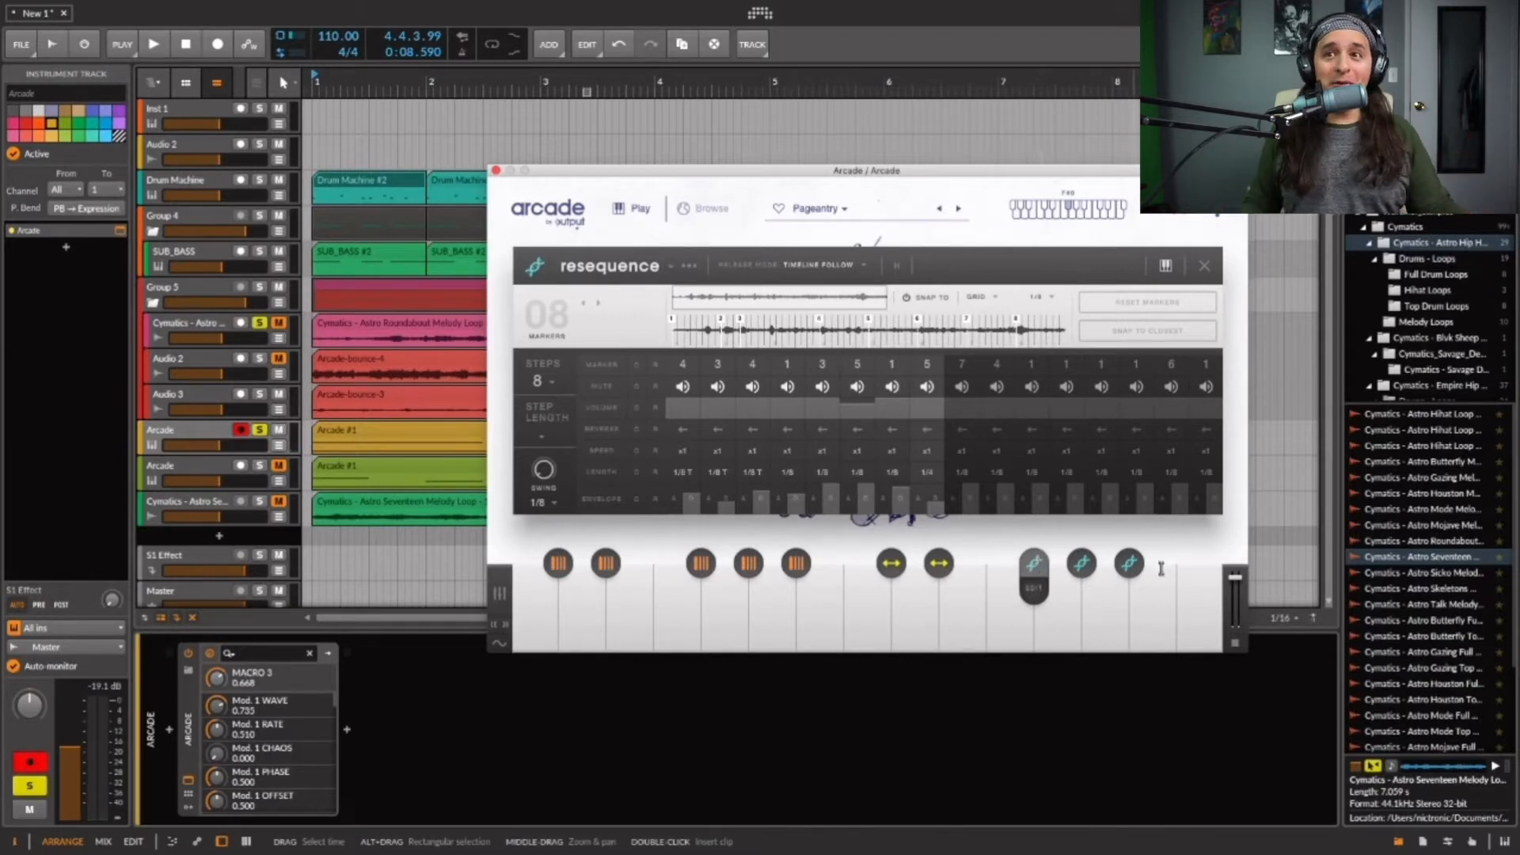
left_click(1081, 563)
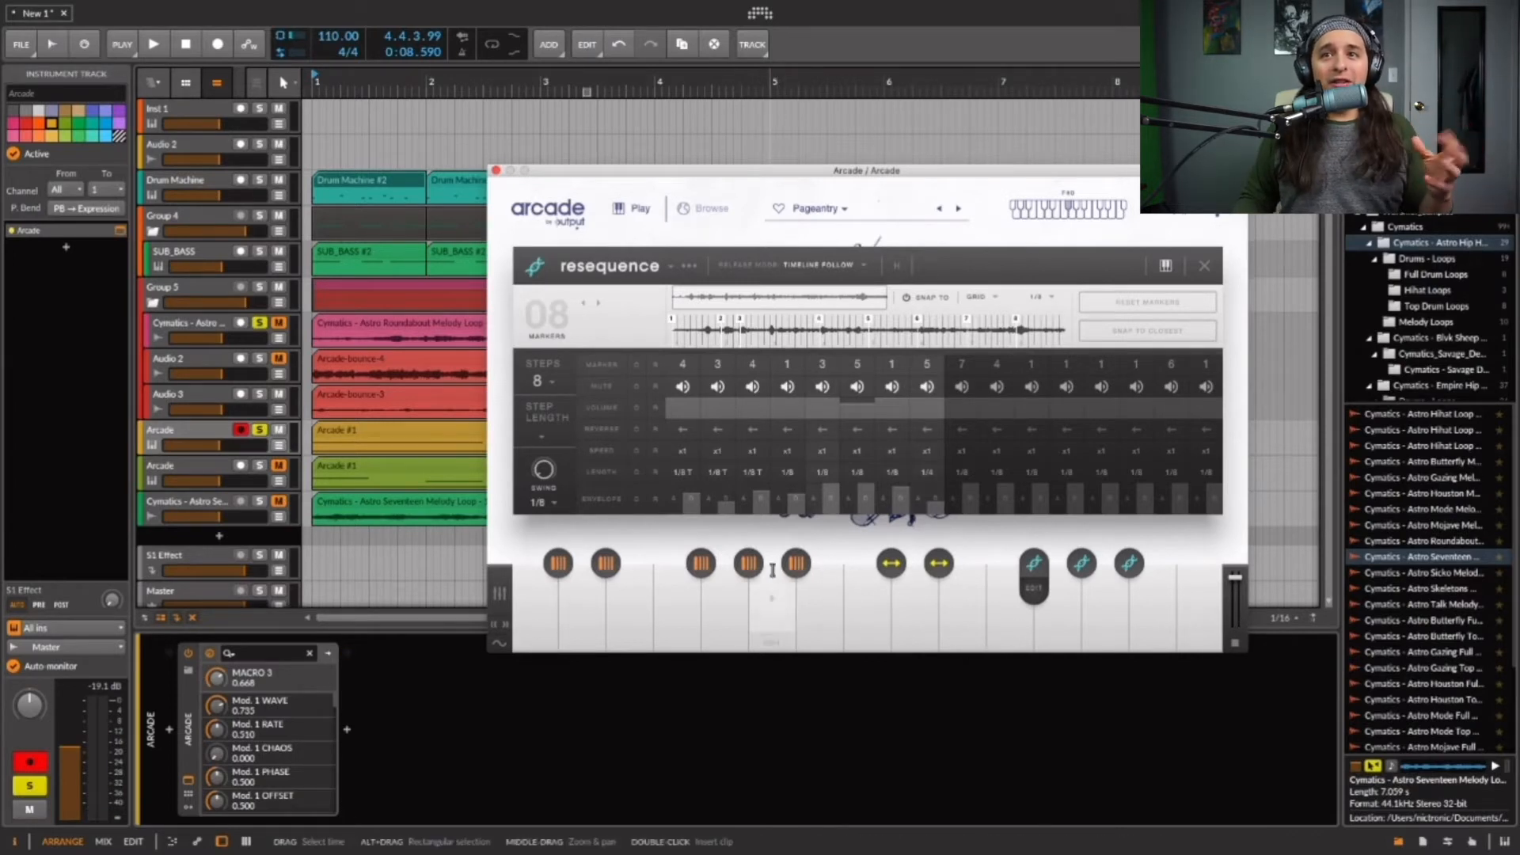
left_click(890, 582)
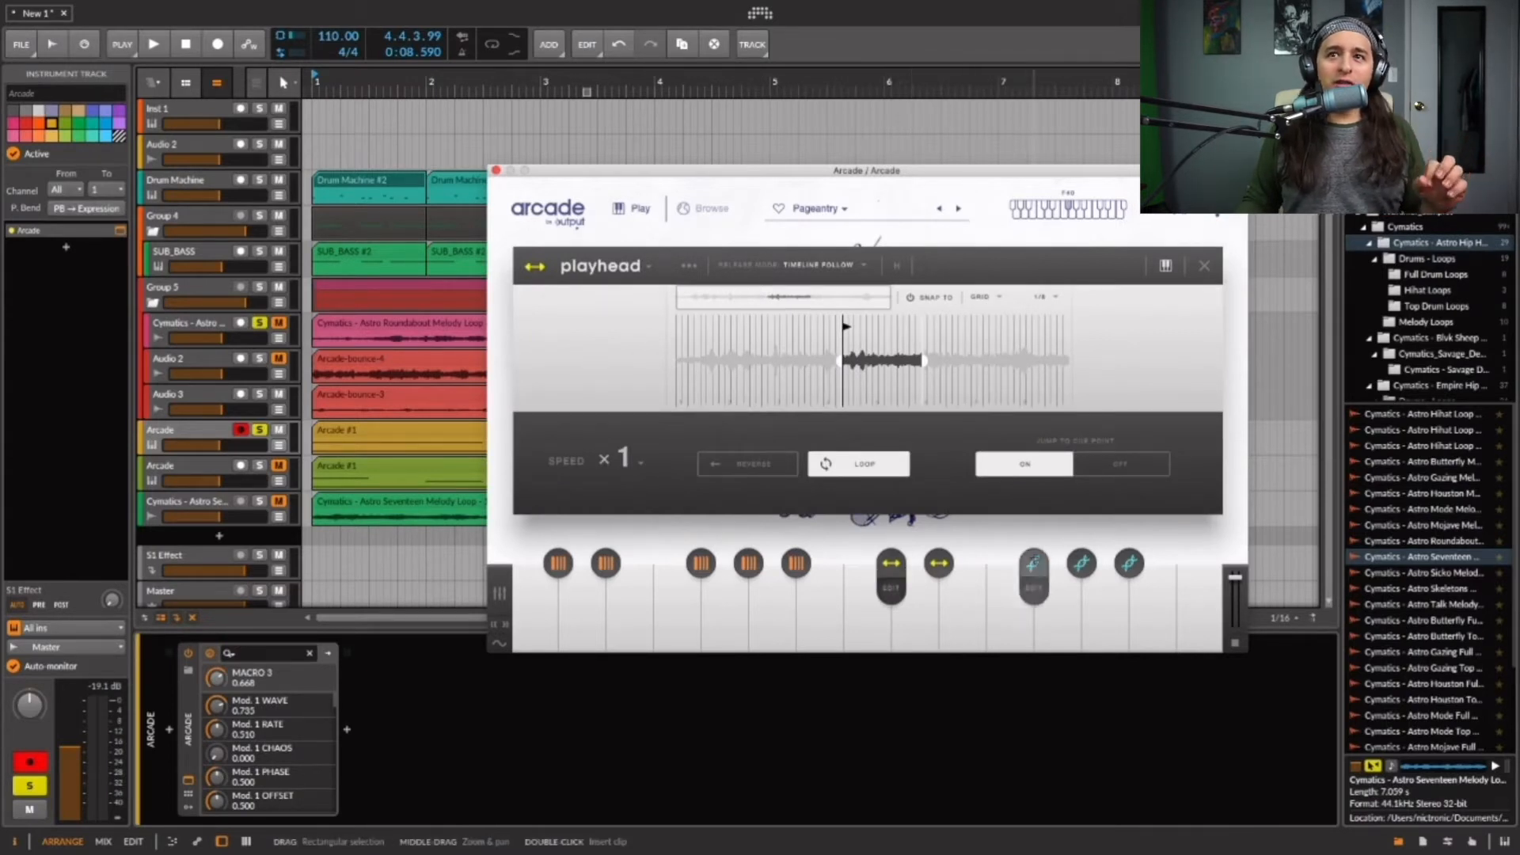
left_click(1034, 587)
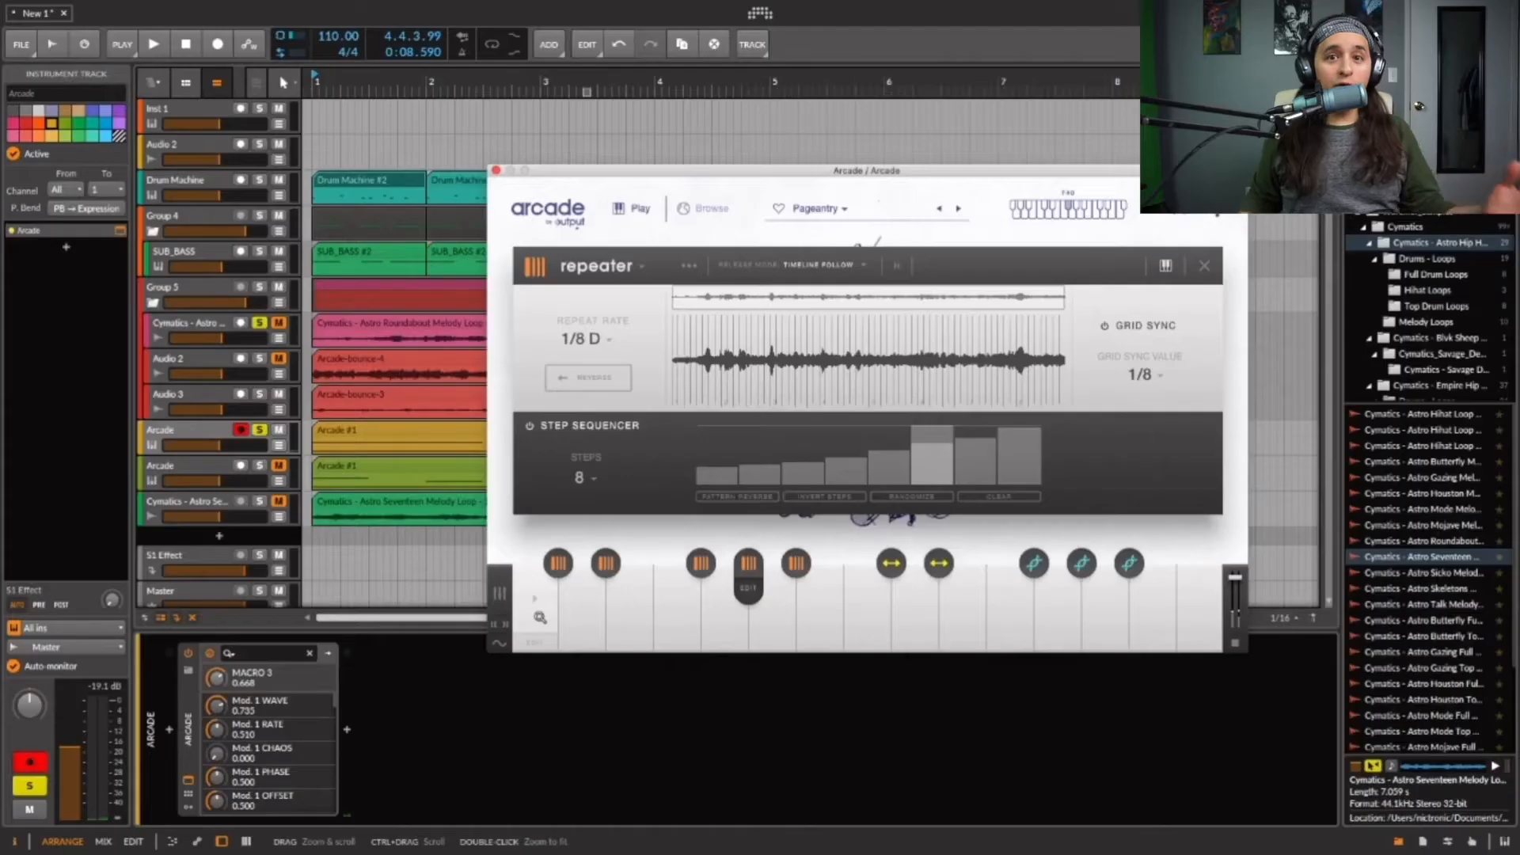
Step: Close the Arcade window and examine the notes of the upper Arcade #1 clip in an enlarged note editor
left_click_drag(504, 171, 525, 176)
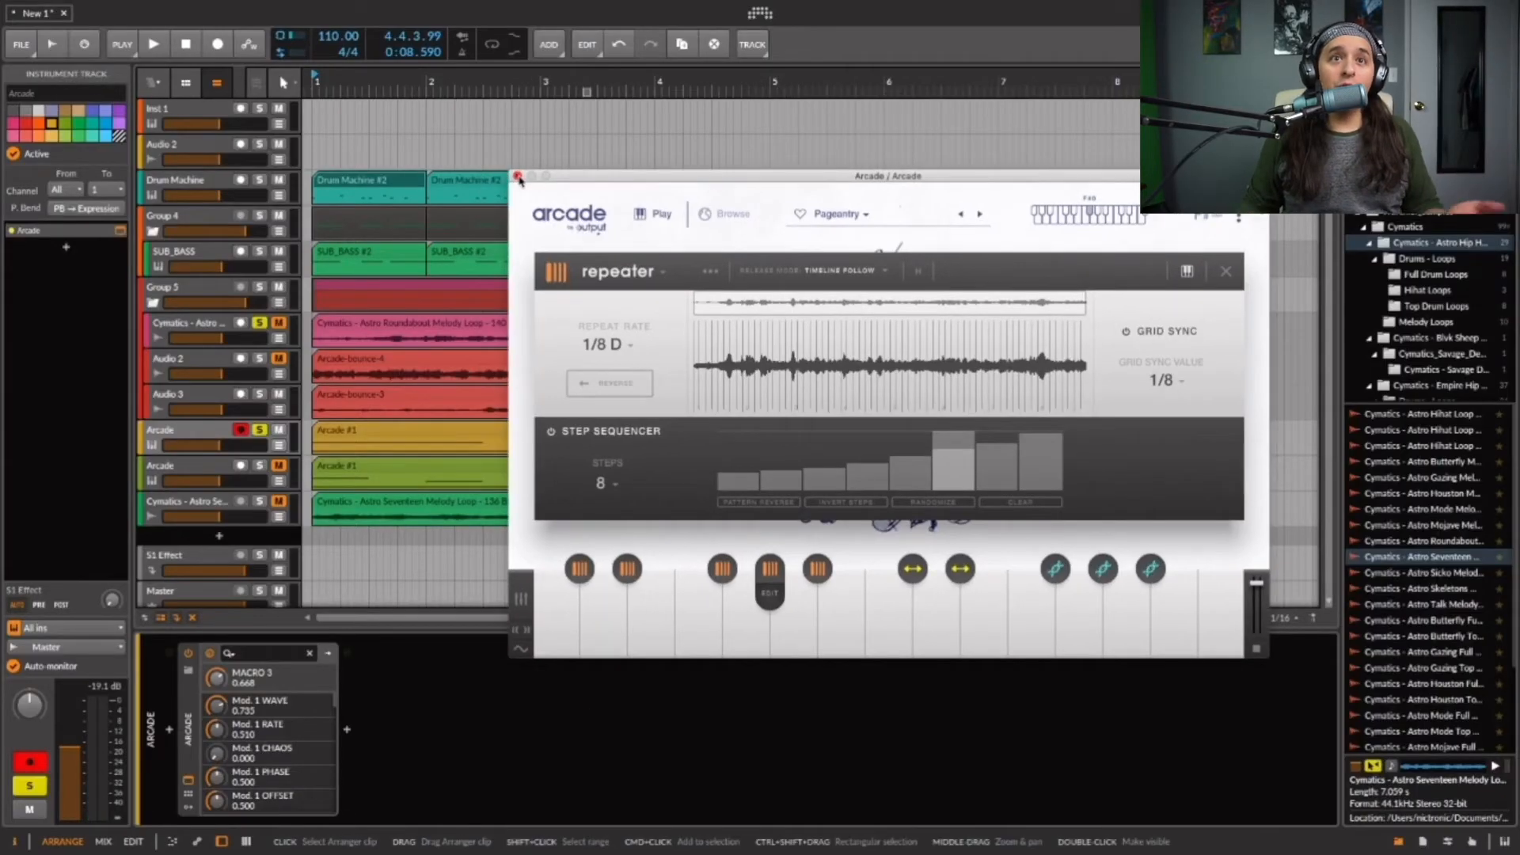
left_click(518, 177)
double_click(454, 439)
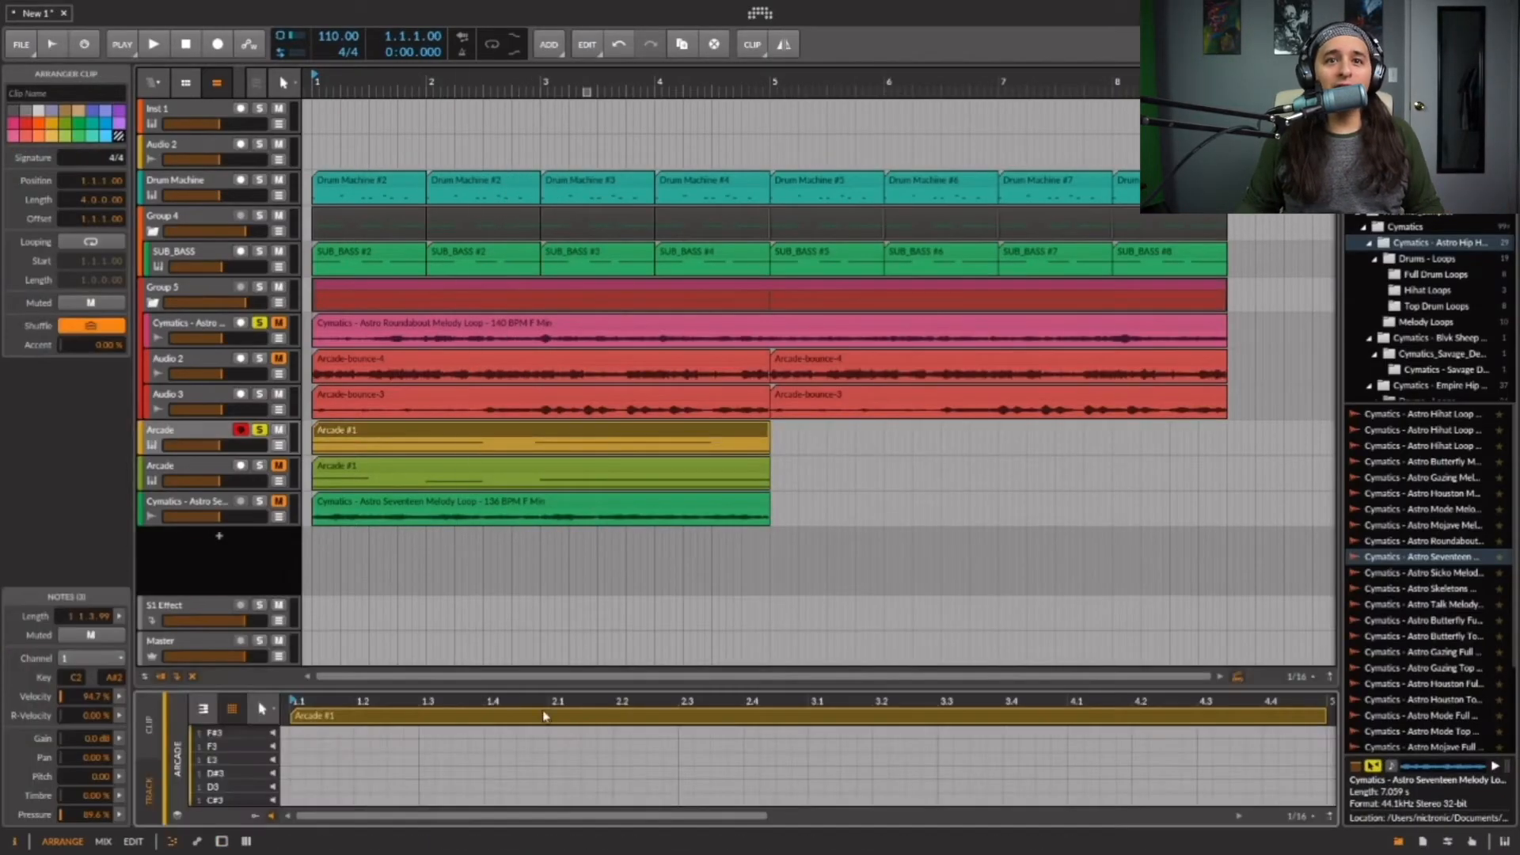
left_click_drag(574, 677, 580, 289)
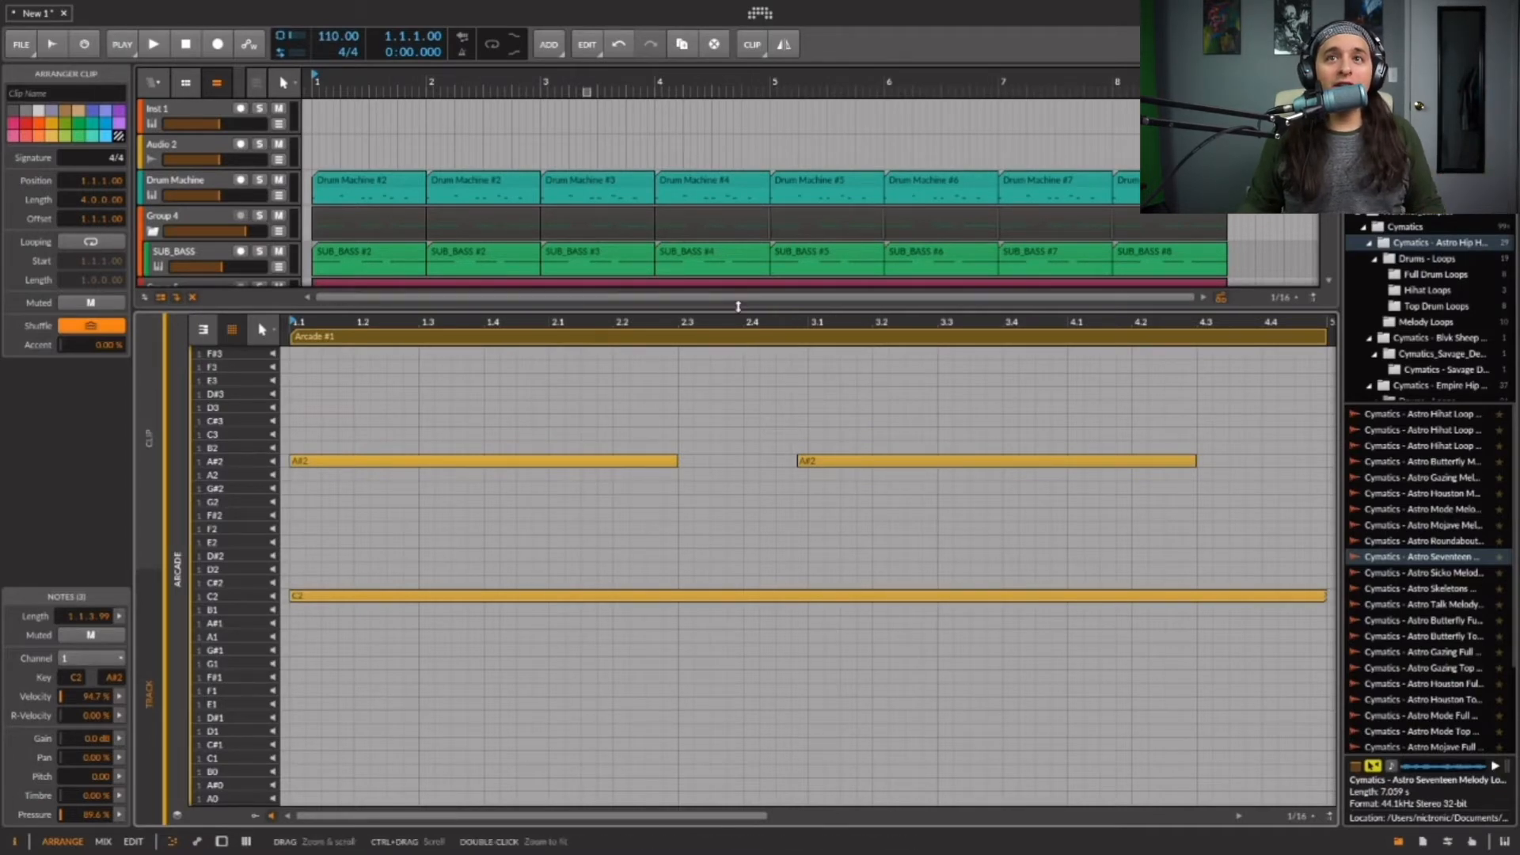
left_click_drag(734, 312, 700, 601)
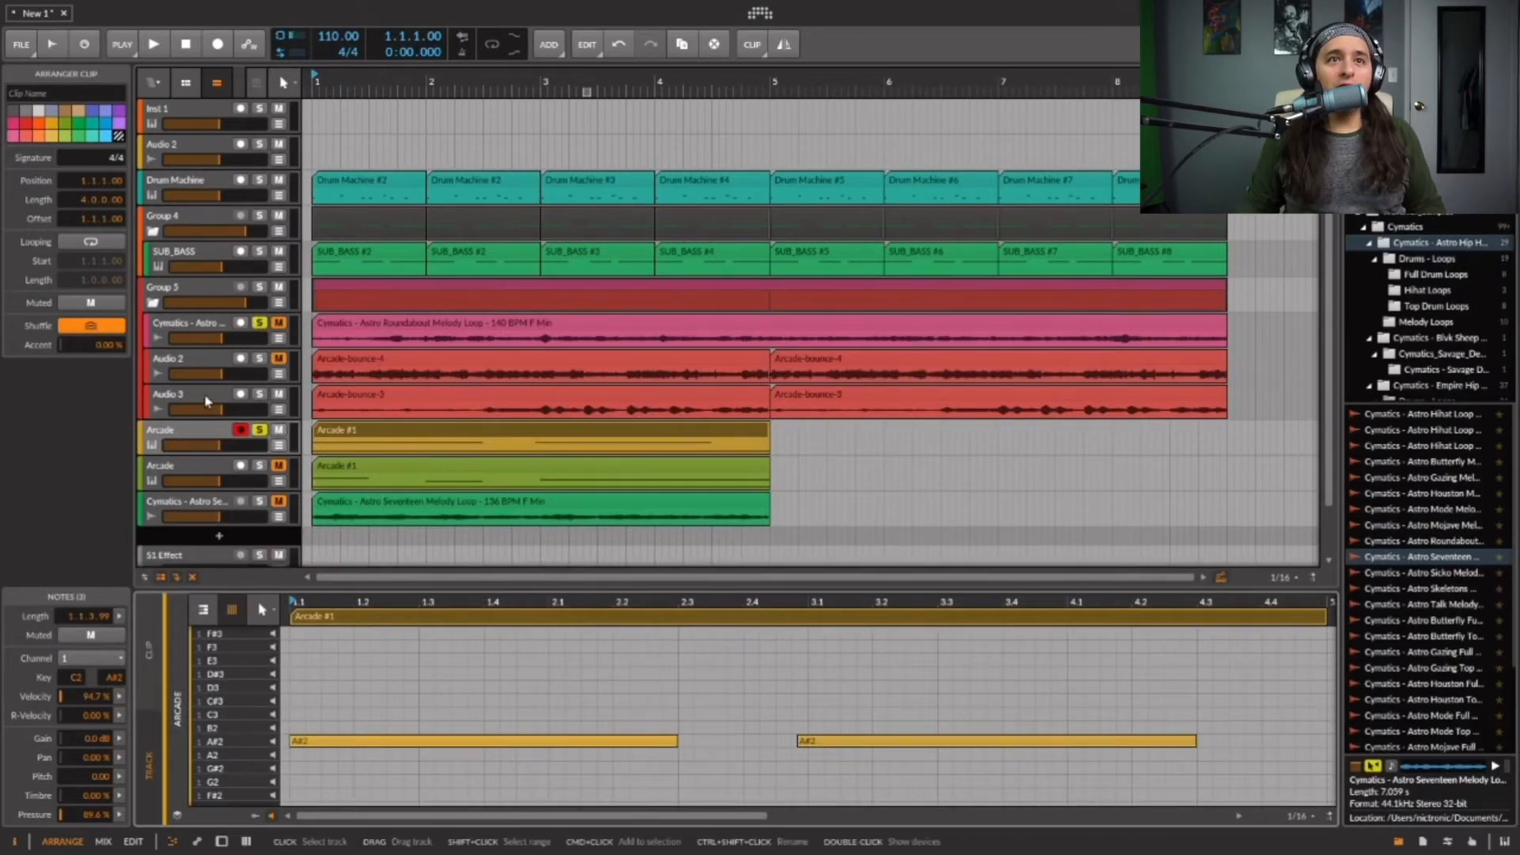
Step: Solo the Audio 3 track, unsolo the upper Arcade track, and play the arrangement from the start
left_click(264, 406)
left_click(258, 429)
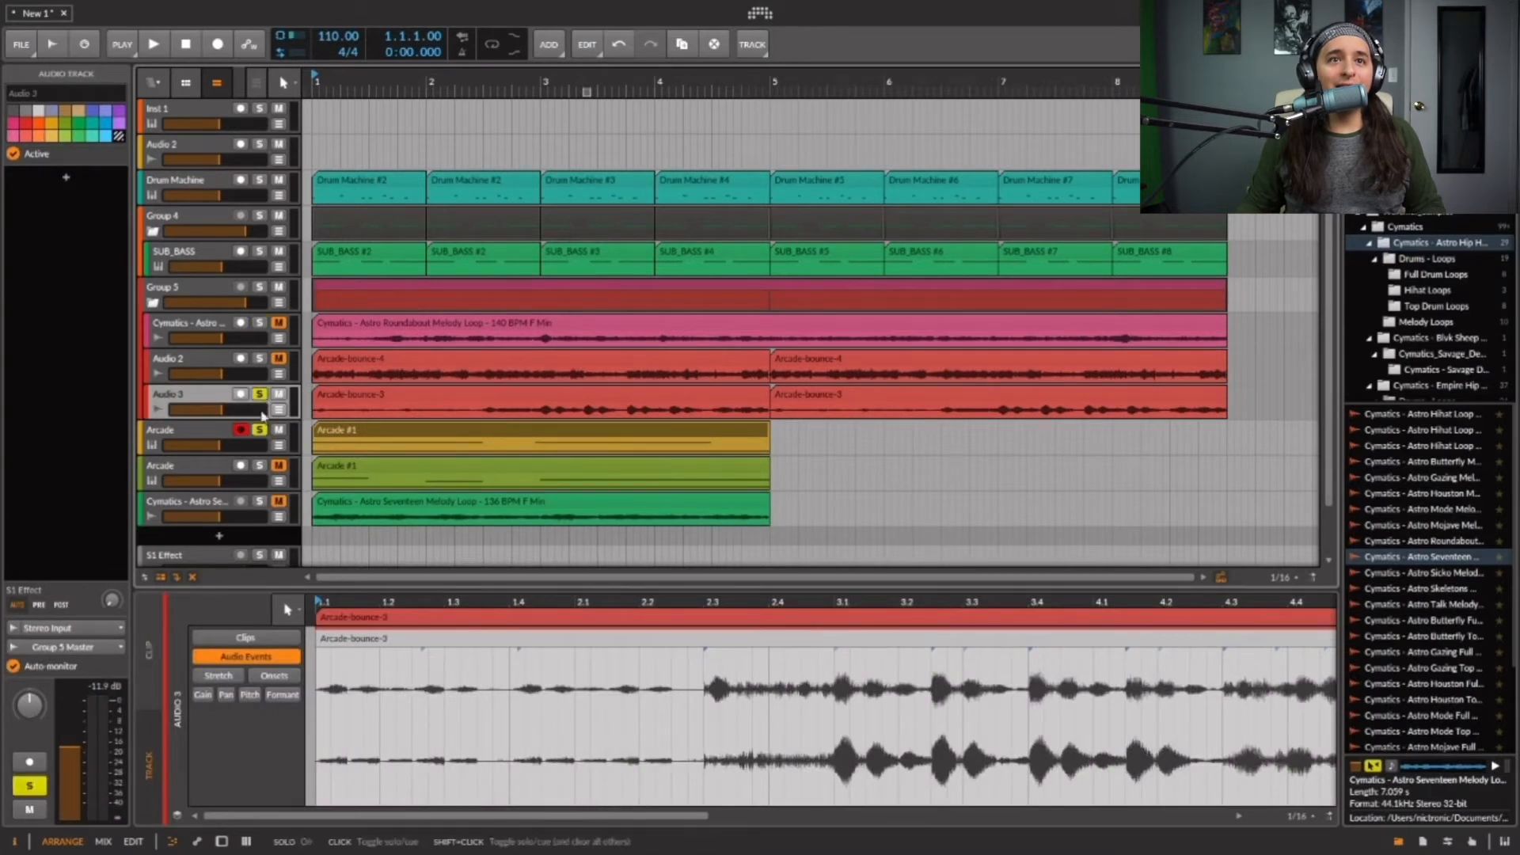
key("space")
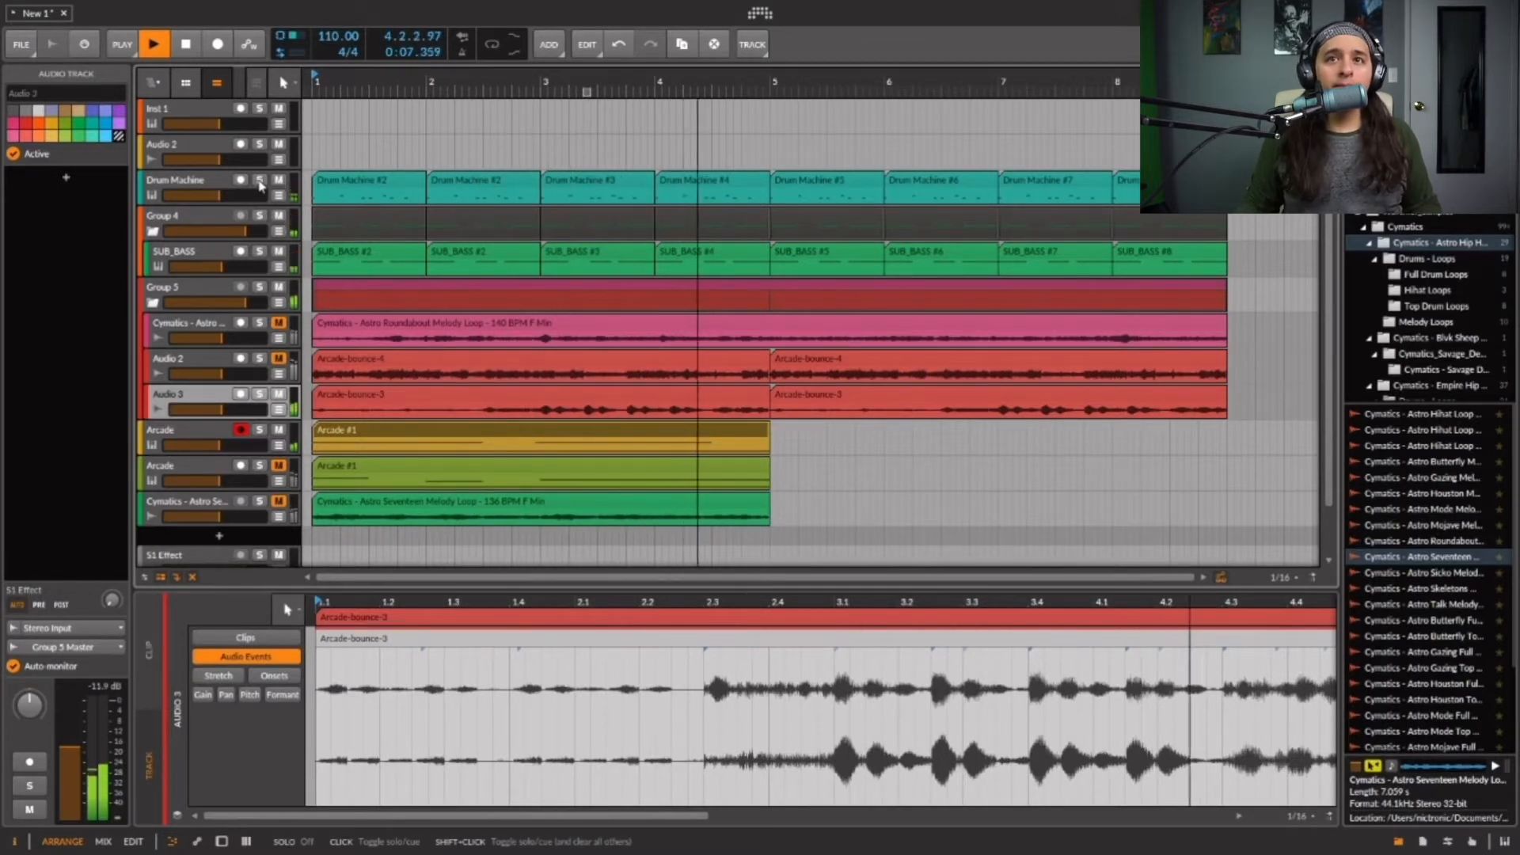
key("space")
Step: Solo the Cymatics Astro Seventeen Melody Loop track, listen to its original loop, and unsolo it
left_click(259, 466)
left_click(331, 508)
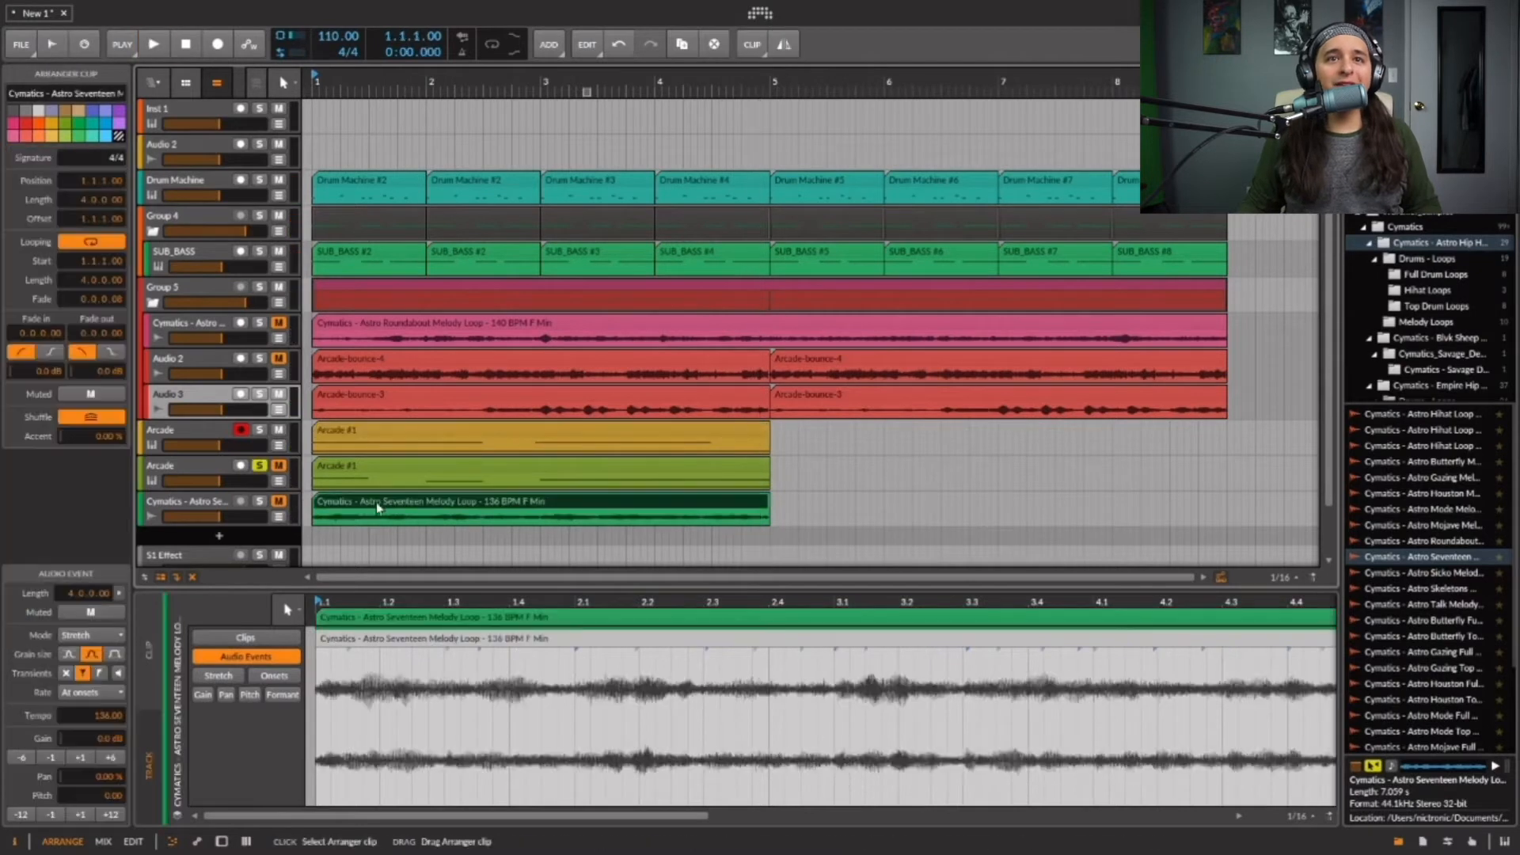
left_click(258, 501)
key("space")
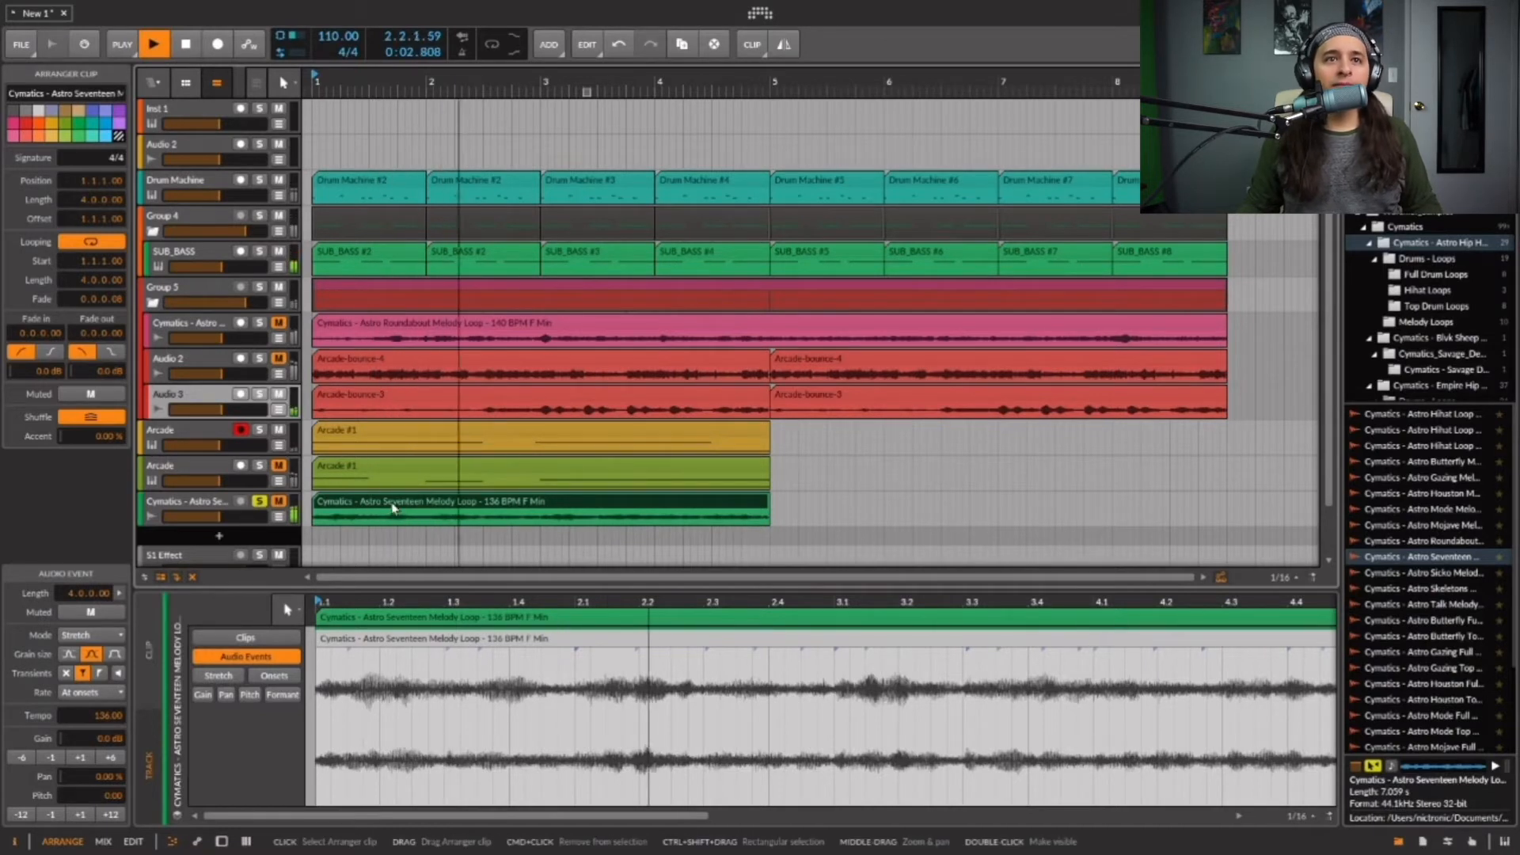
key("space")
left_click(259, 500)
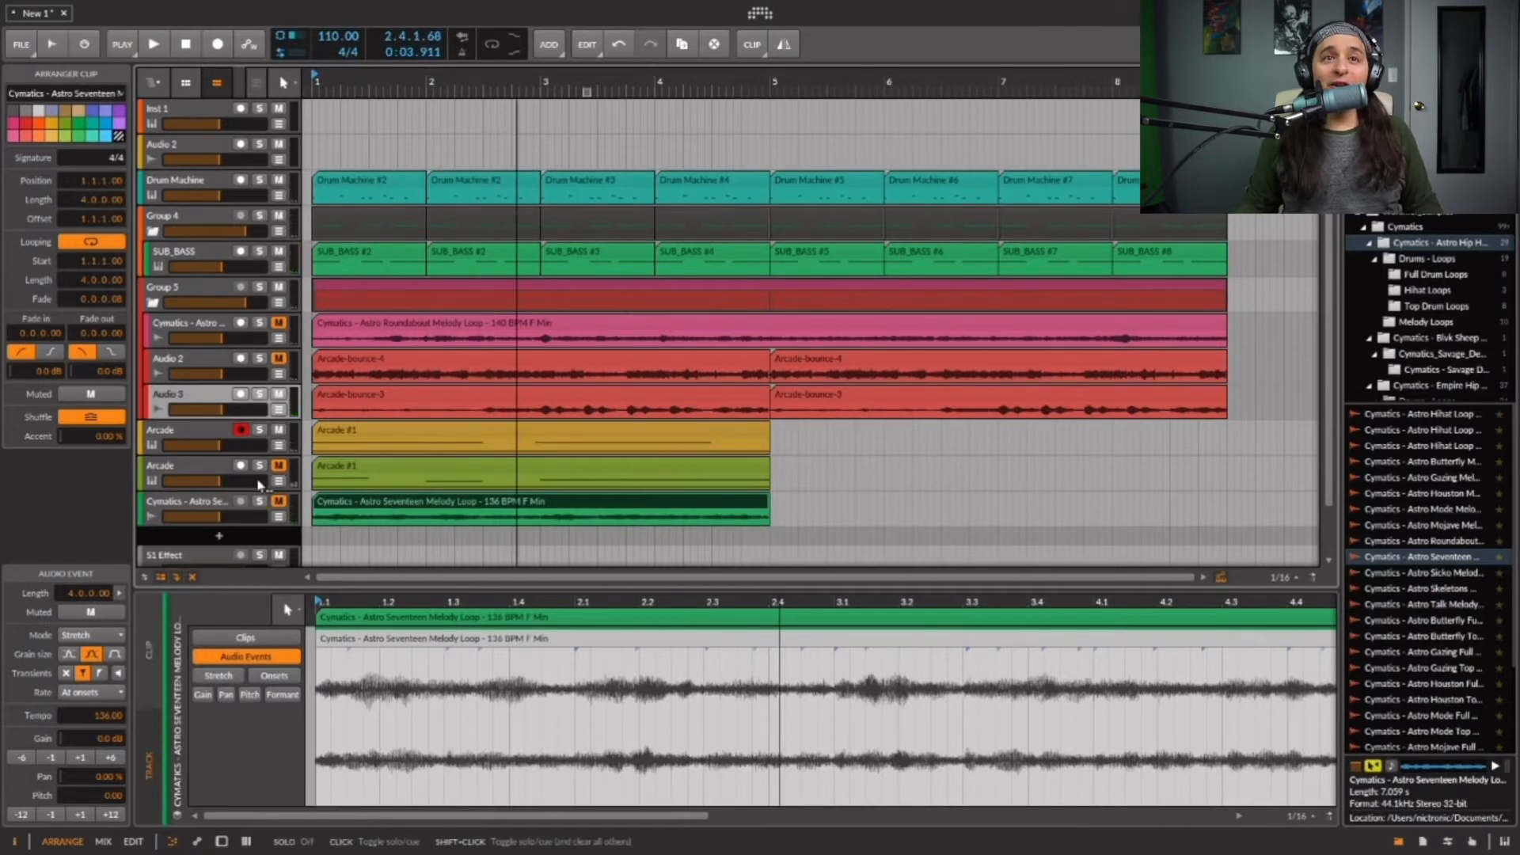
Step: Open the Arcade instrument of the lower Arcade track and move its window clear for viewing
left_click(221, 469)
key("d")
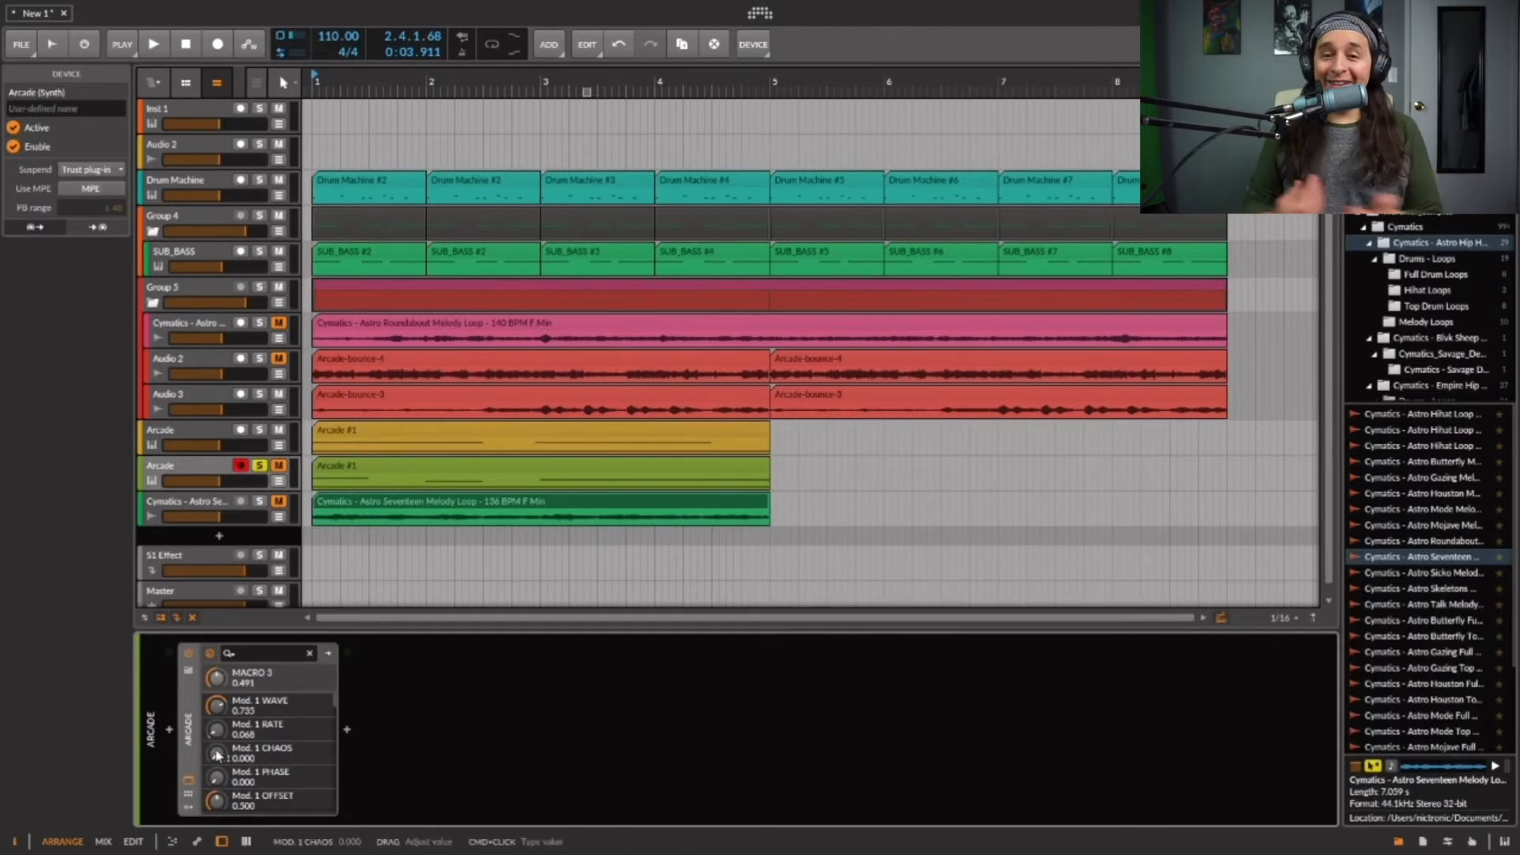
left_click(190, 784)
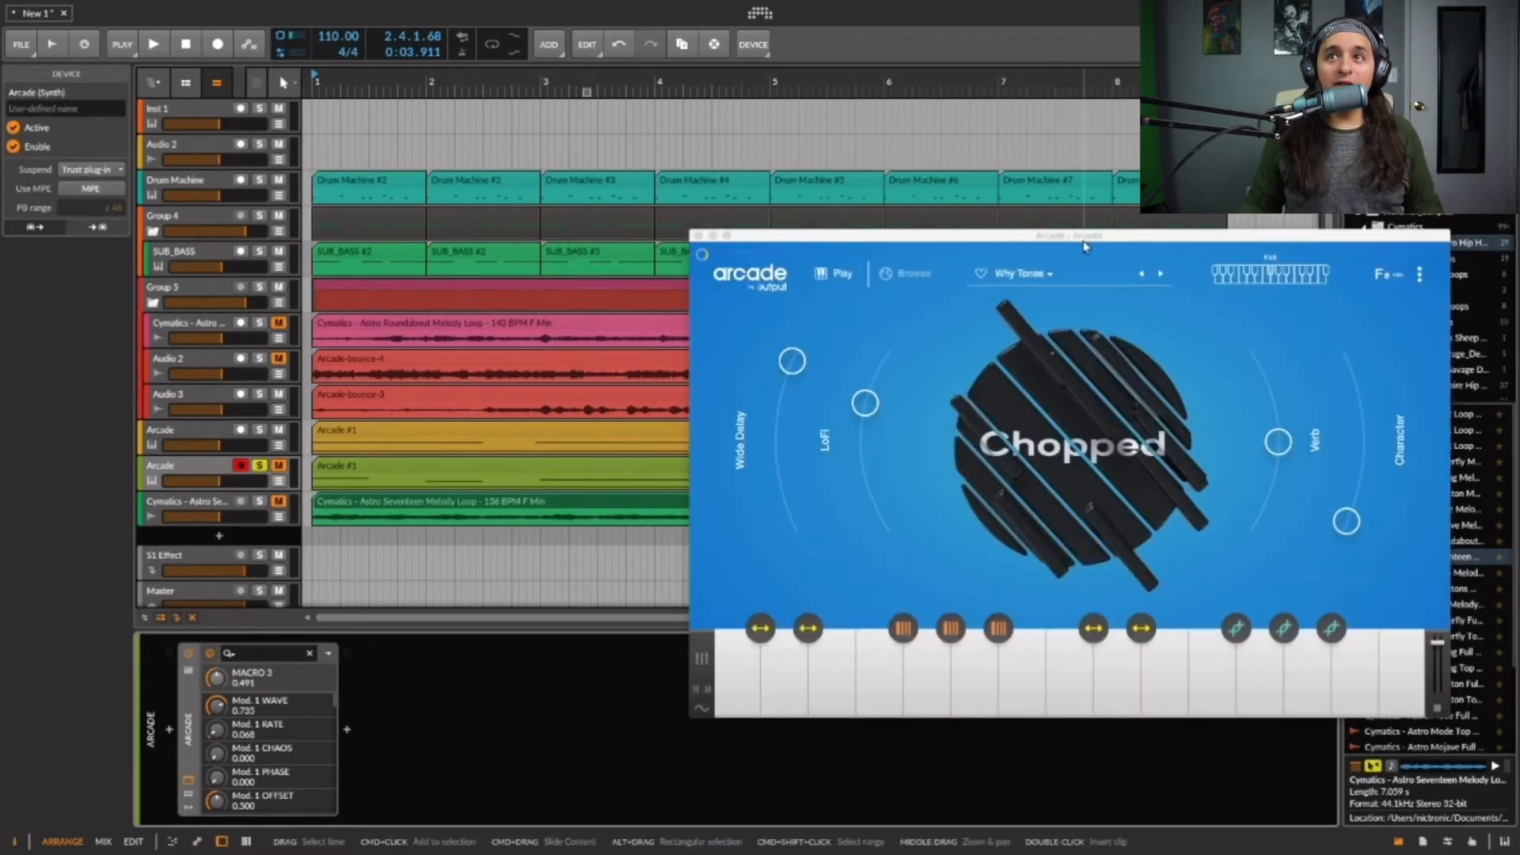
left_click_drag(1092, 237, 839, 159)
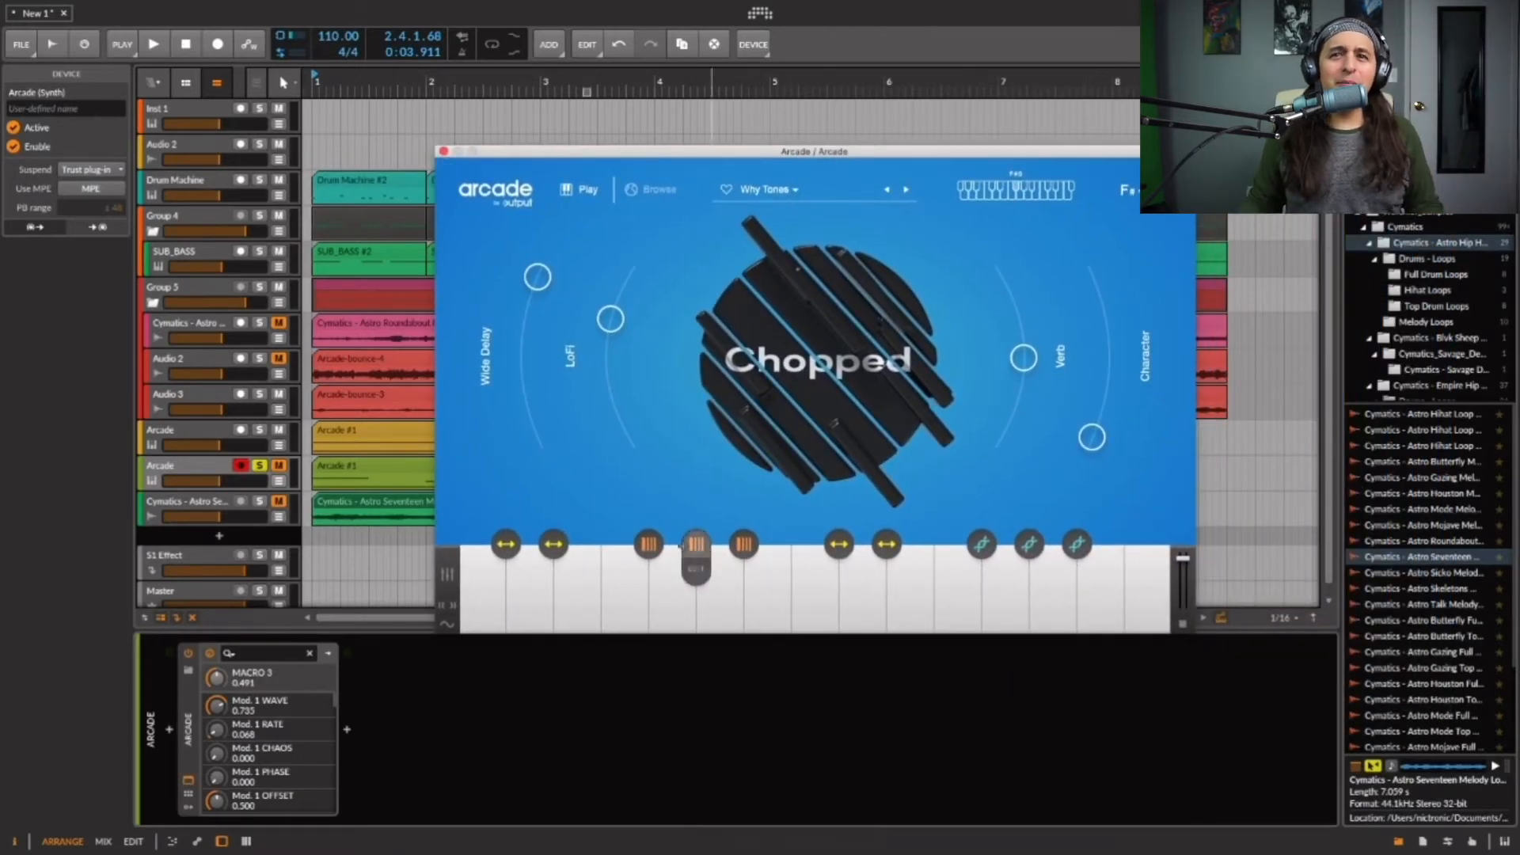
Step: Check the session key options of the Why Tones kit
left_click(669, 554)
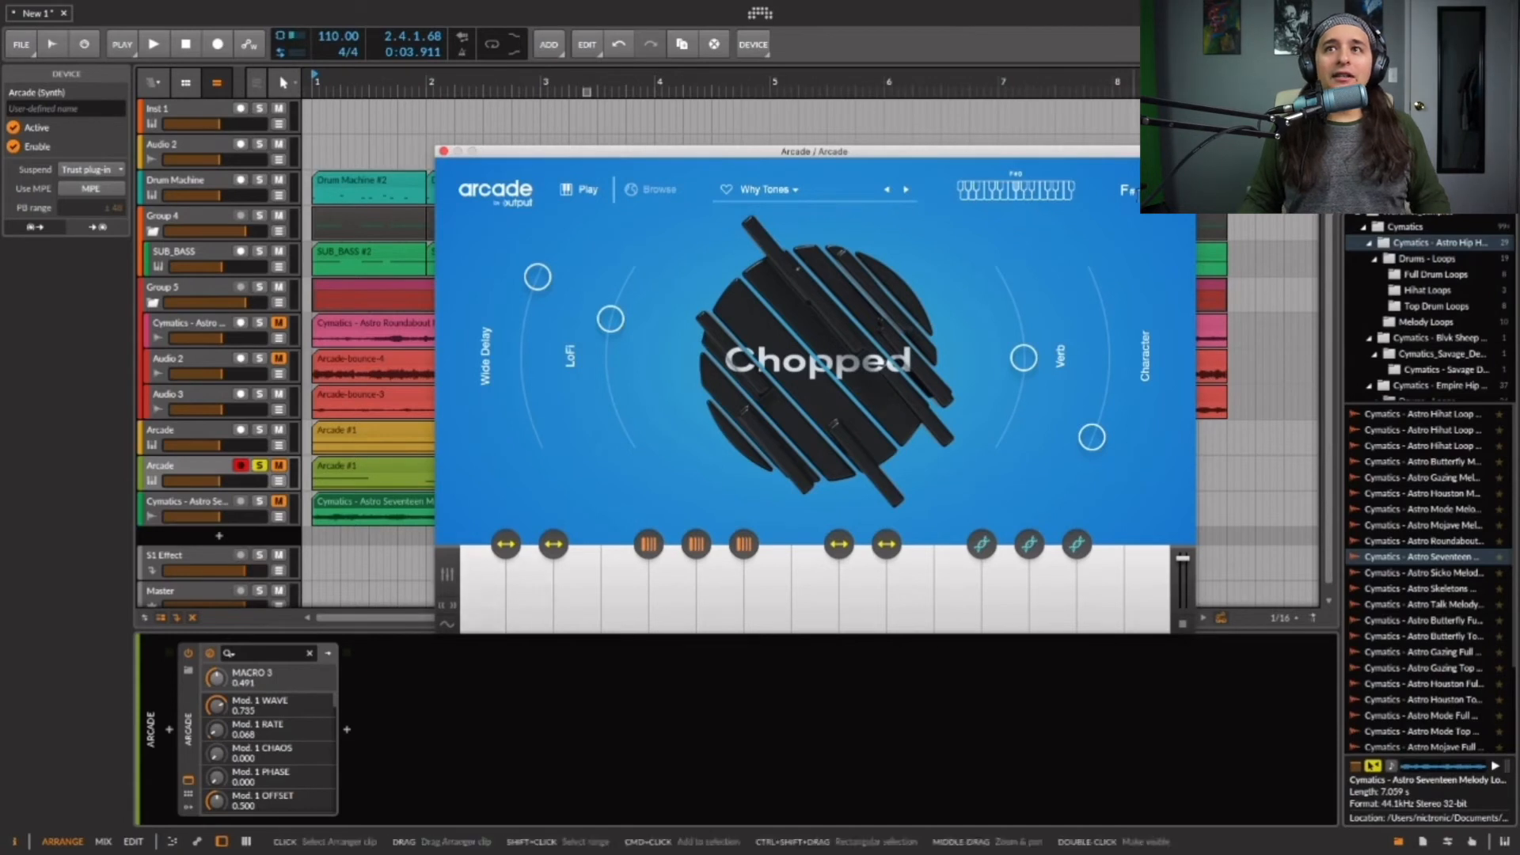
left_click(1136, 190)
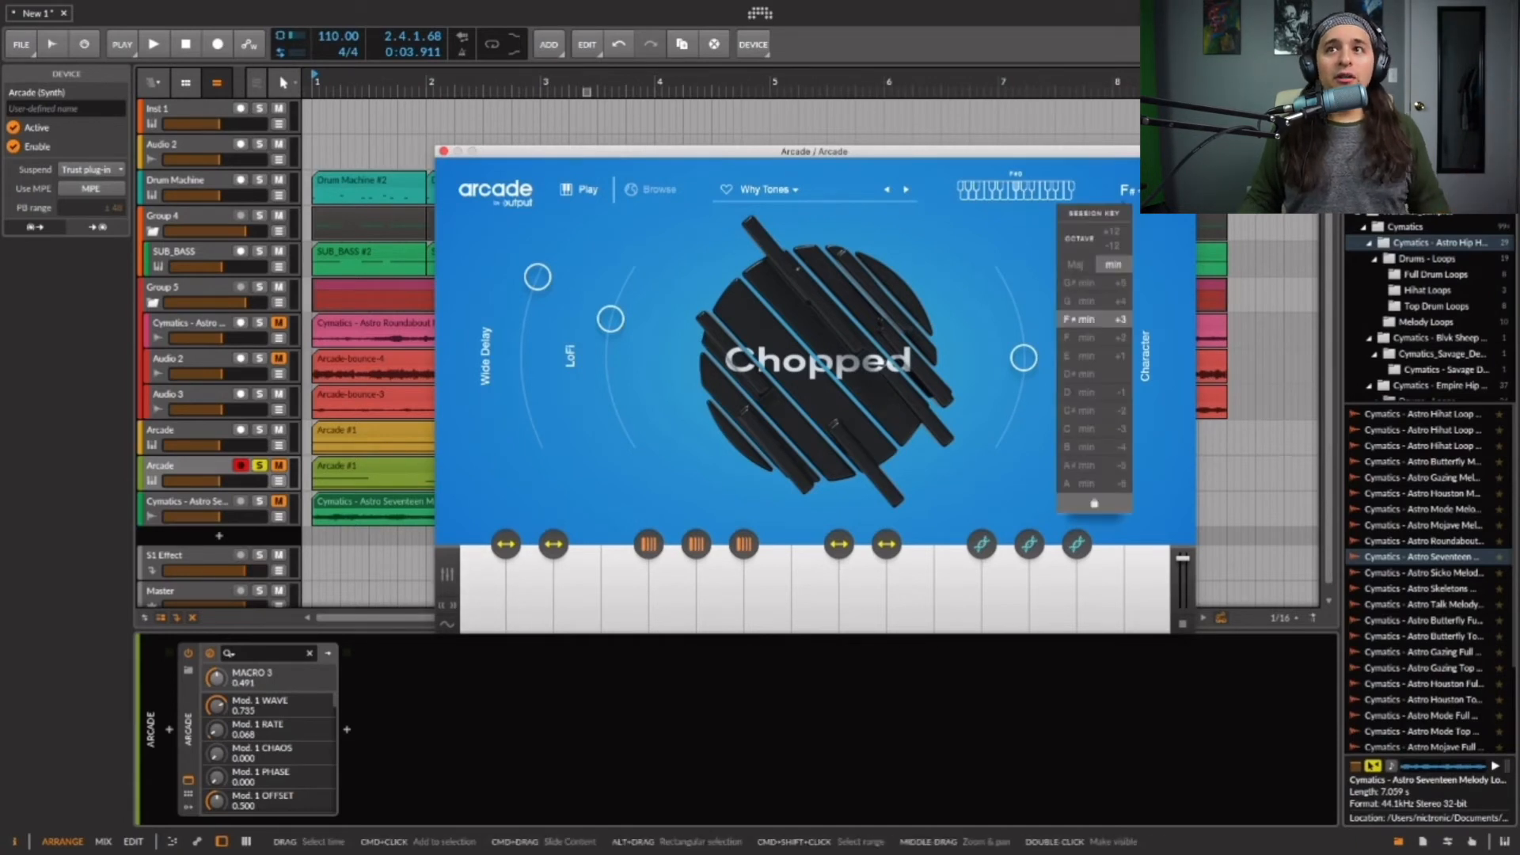
left_click(1135, 190)
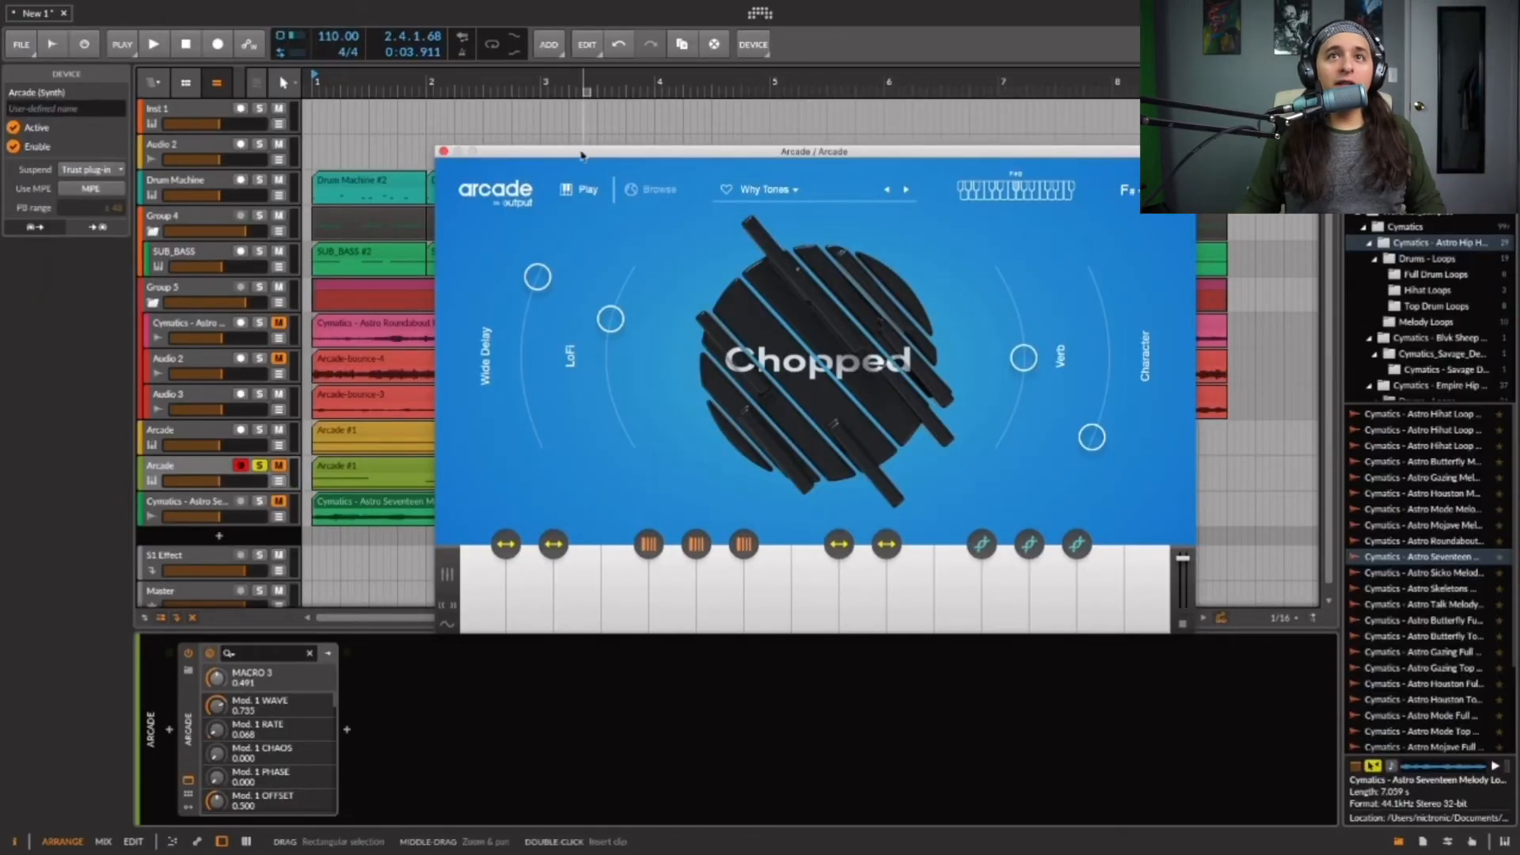
Step: Close the Arcade window and examine the notes of the lower Arcade #1 clip in an enlarged note editor
left_click(444, 151)
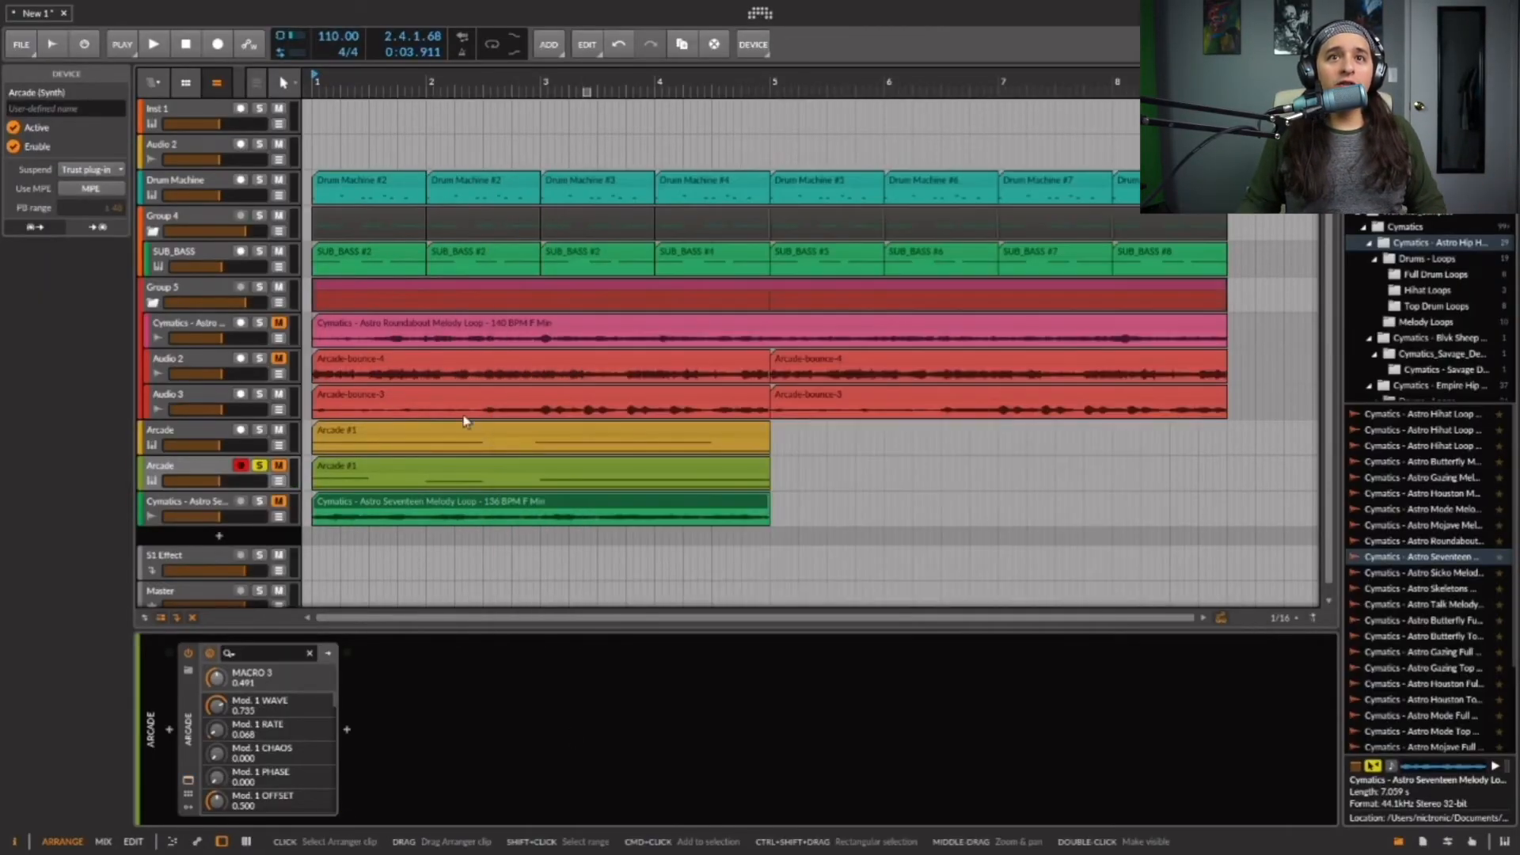
double_click(493, 462)
left_click_drag(579, 591, 579, 367)
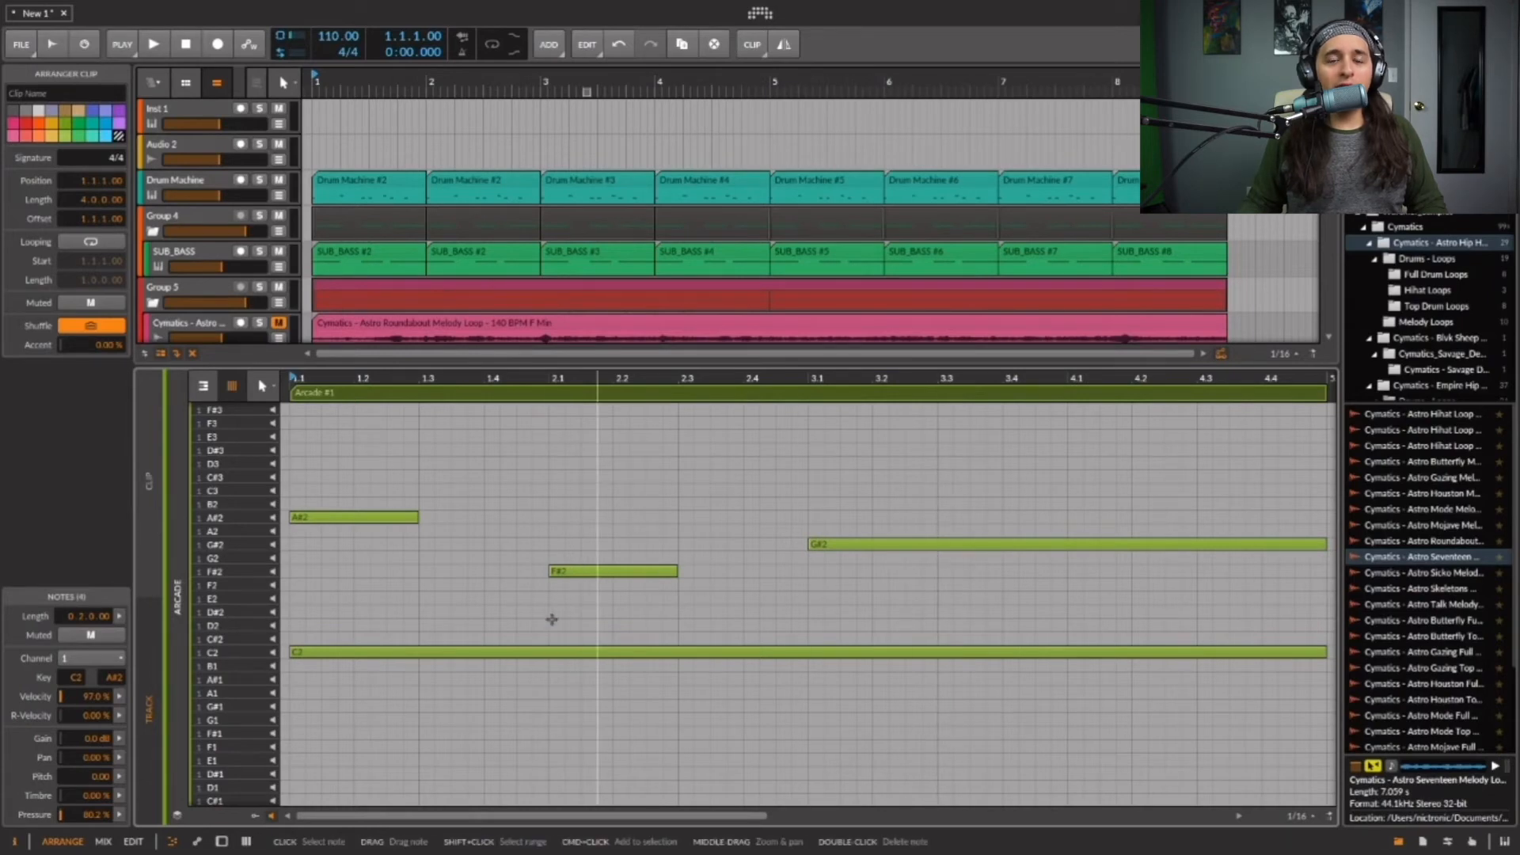
left_click_drag(496, 367, 491, 648)
Step: Play back the Audio 2 melody soloed together with the Drum Machine and SUB_BASS tracks
key("space")
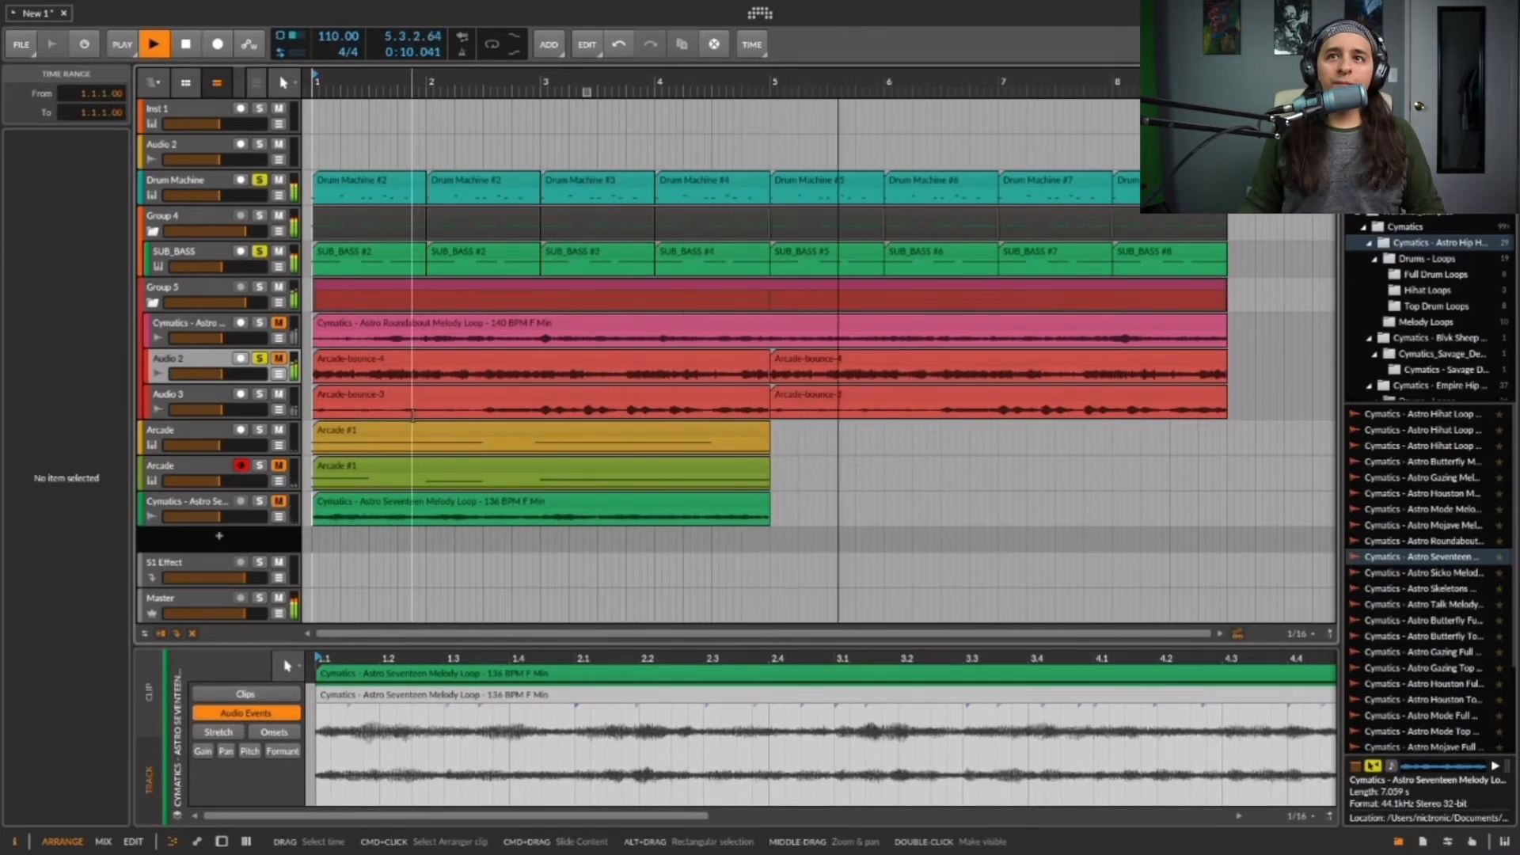
key("space")
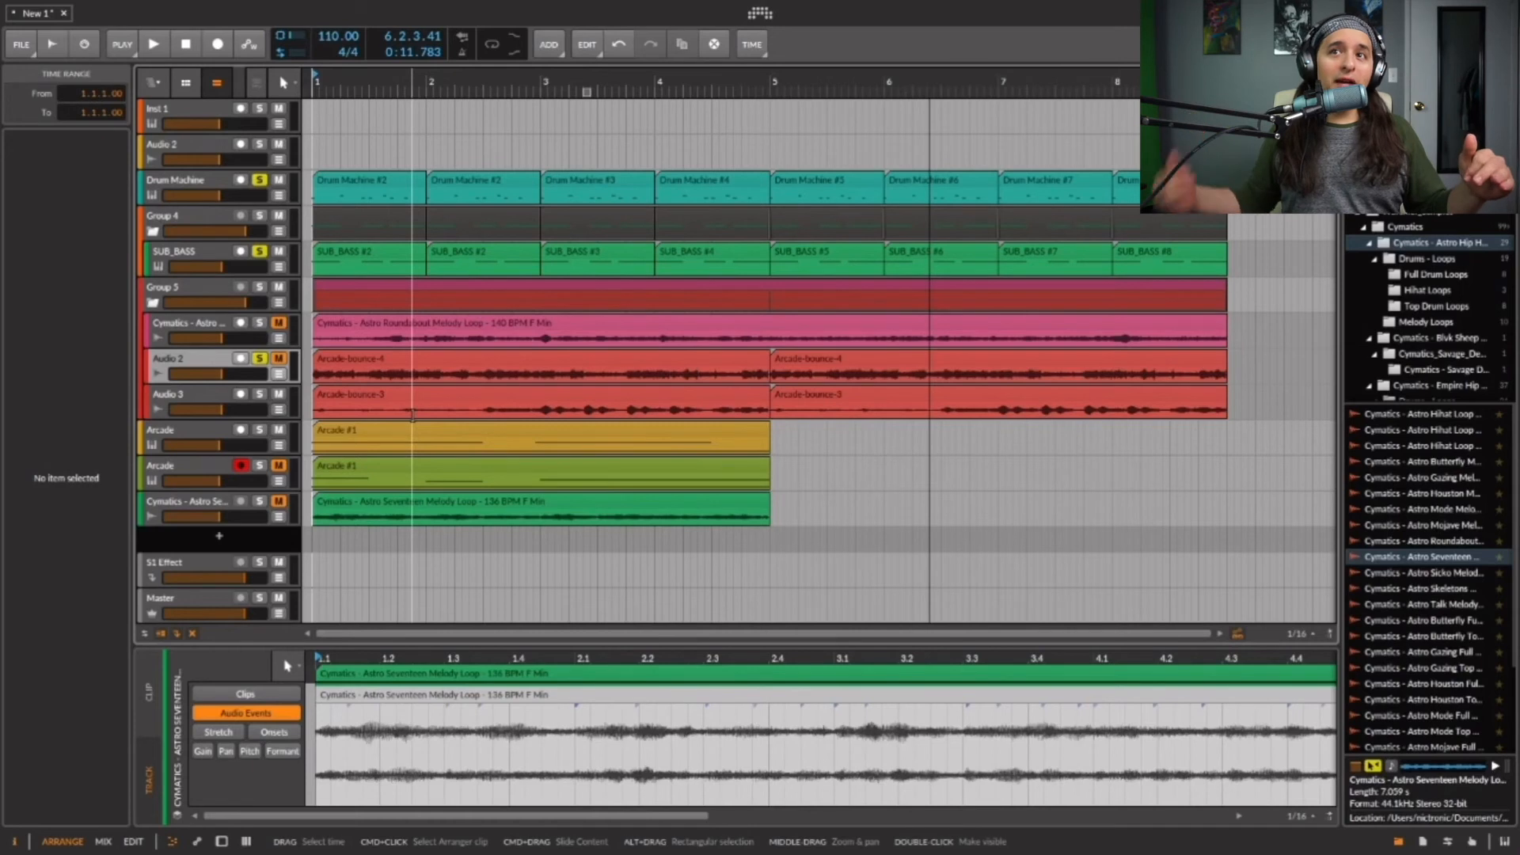
Step: Select the Arcade-bounce-3, Astro Roundabout and Astro Seventeen clips in turn to compare their audio
left_click(313, 412)
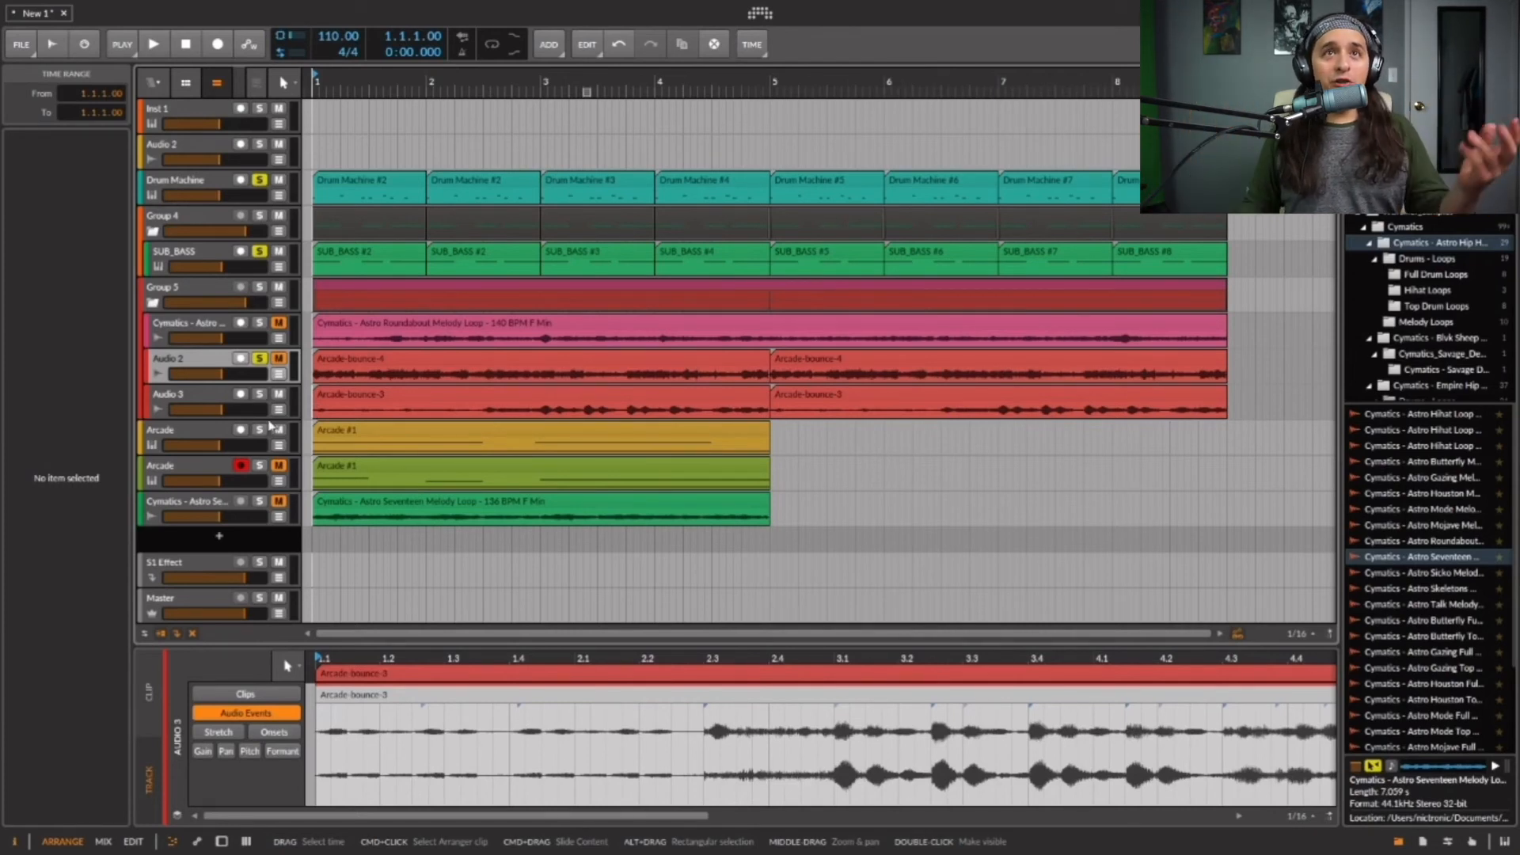
left_click(488, 322)
left_click(507, 502)
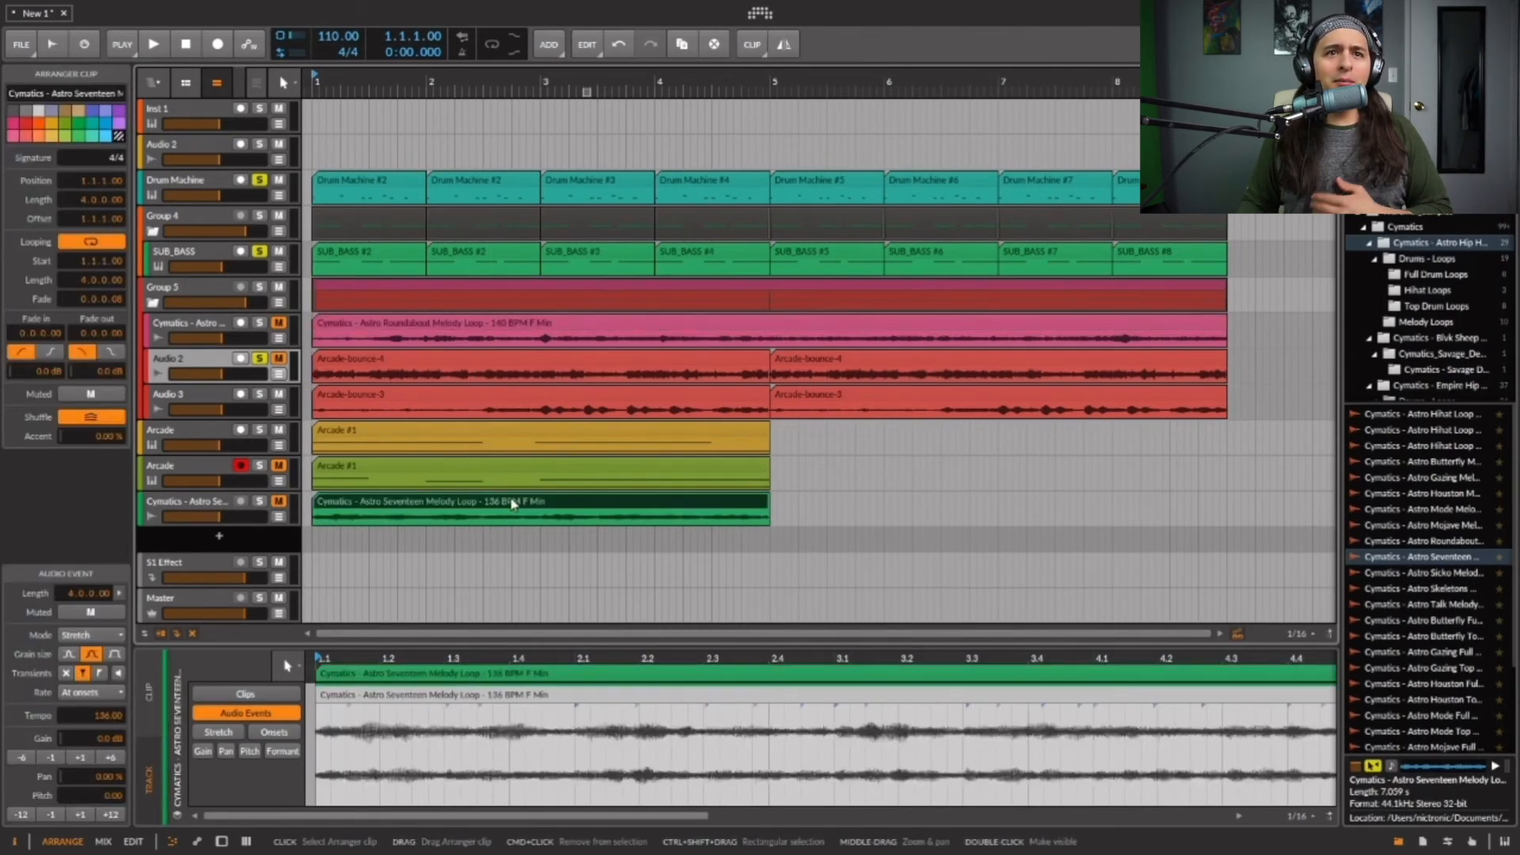